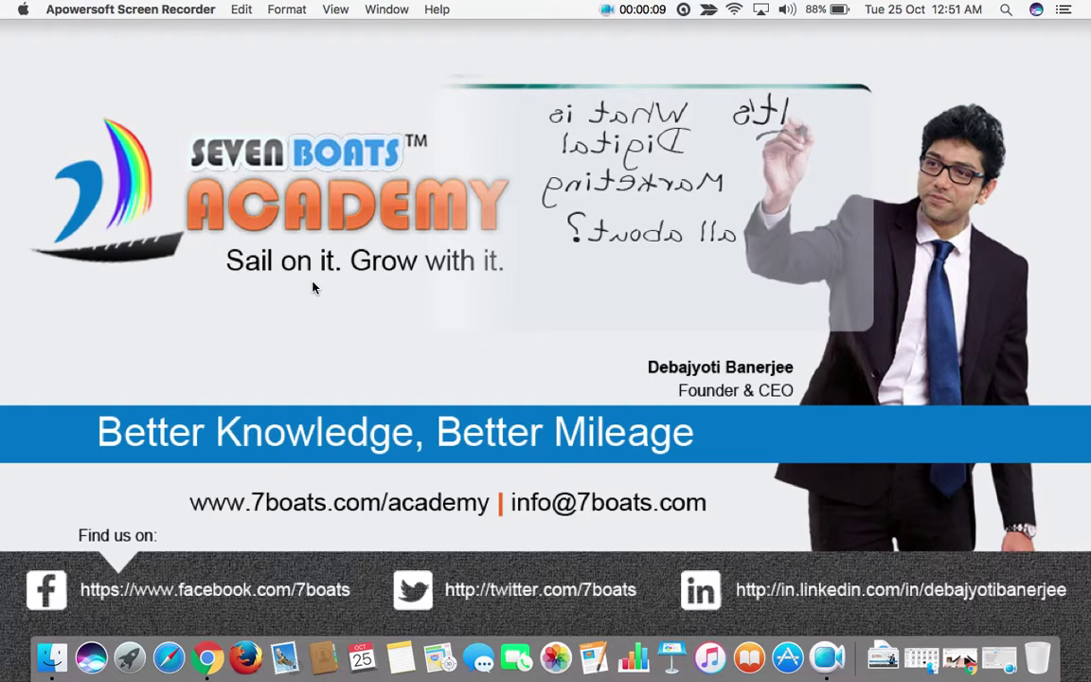
- Bring the clinic site forward, scroll through the cosmetic-therapy.com homepage, then show the plagiarism checker
{"action": "left_click", "coordinate": [210, 660]}
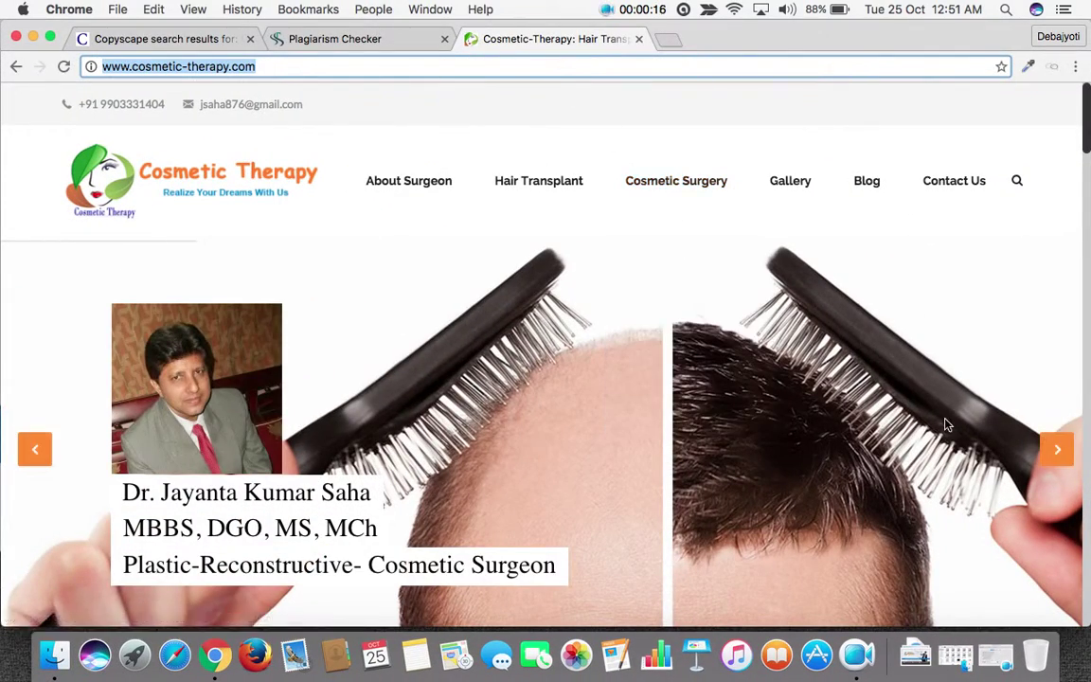
{"action": "scroll", "coordinate": [945, 424], "scroll_direction": "down", "scroll_amount": 20}
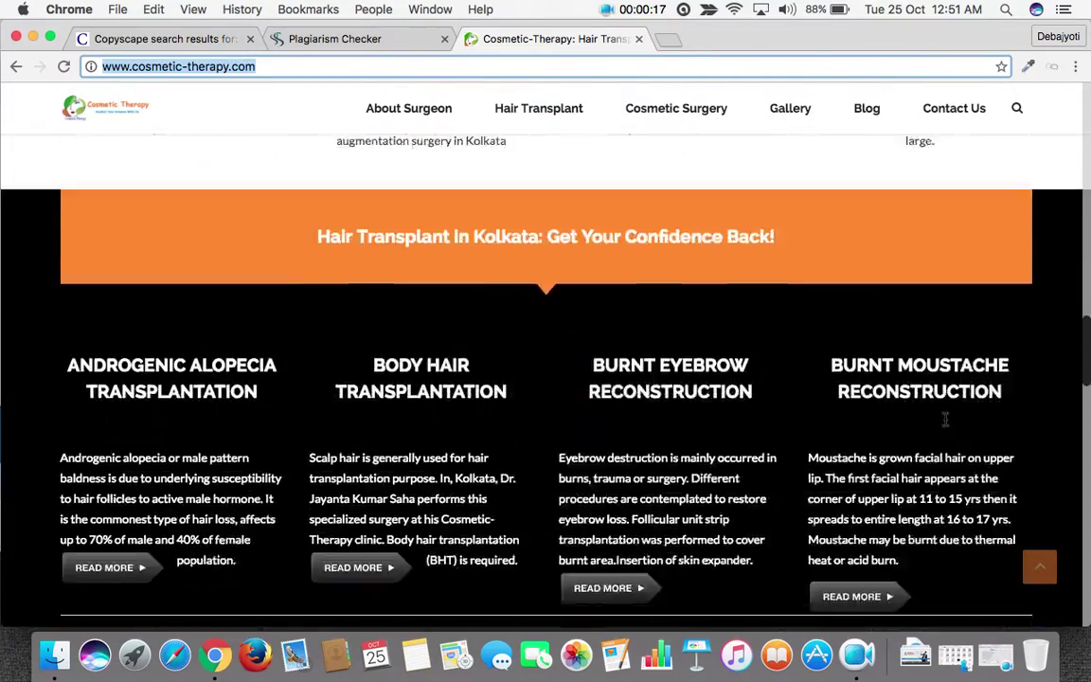
{"action": "scroll", "coordinate": [944, 419], "scroll_direction": "up", "scroll_amount": 15}
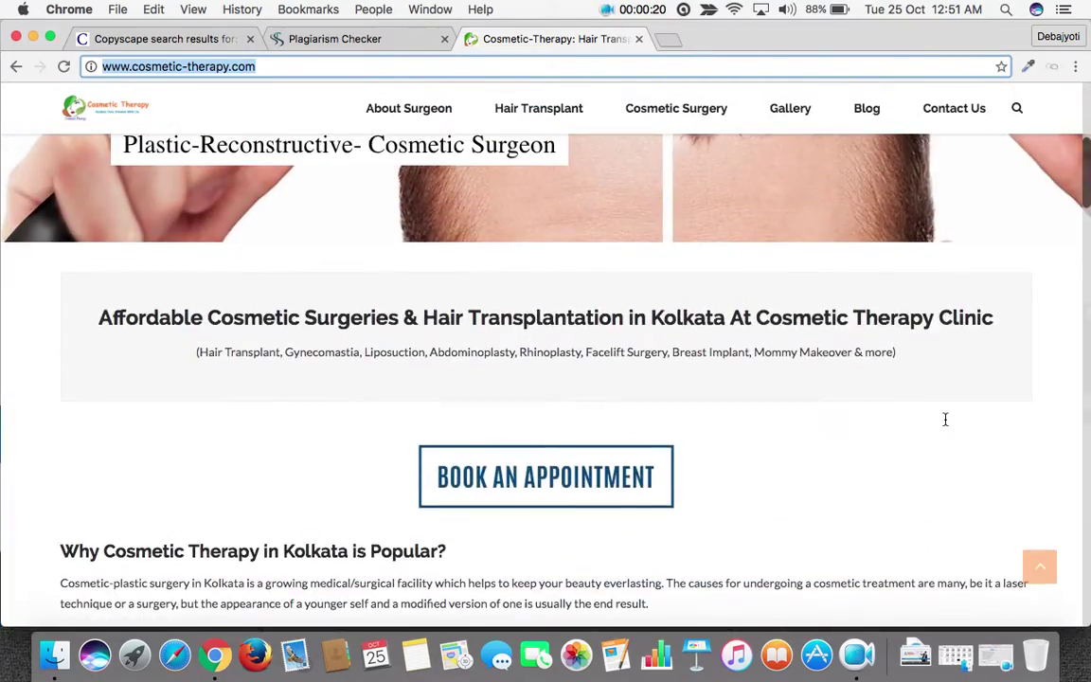
{"action": "scroll", "coordinate": [944, 419], "scroll_direction": "up", "scroll_amount": 5}
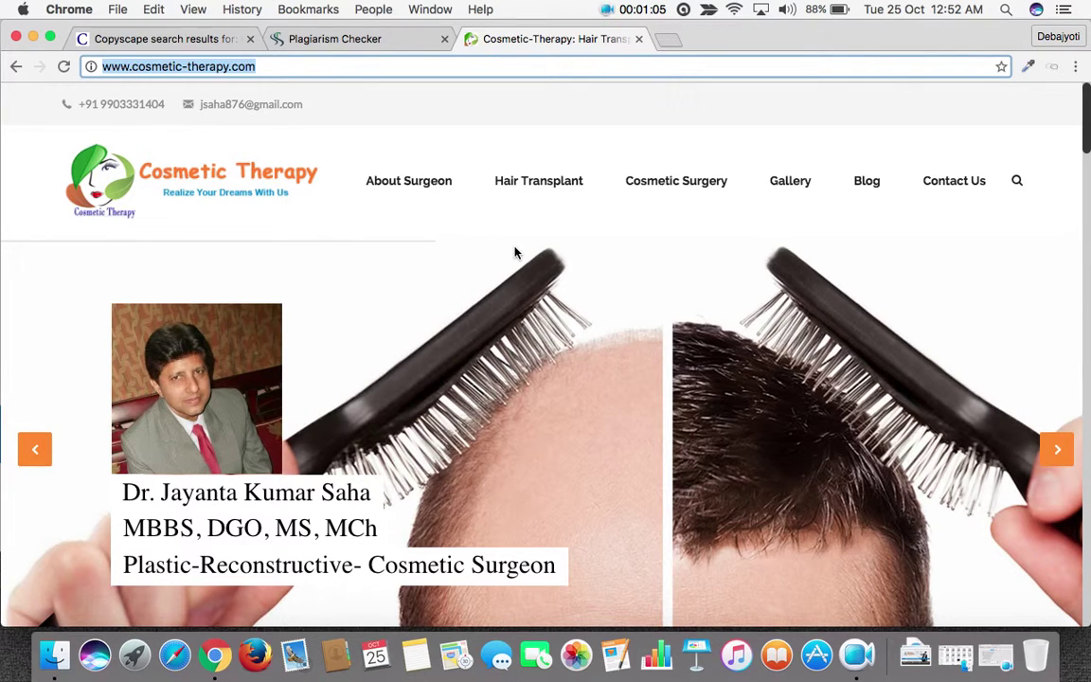
{"action": "left_click", "coordinate": [318, 43]}
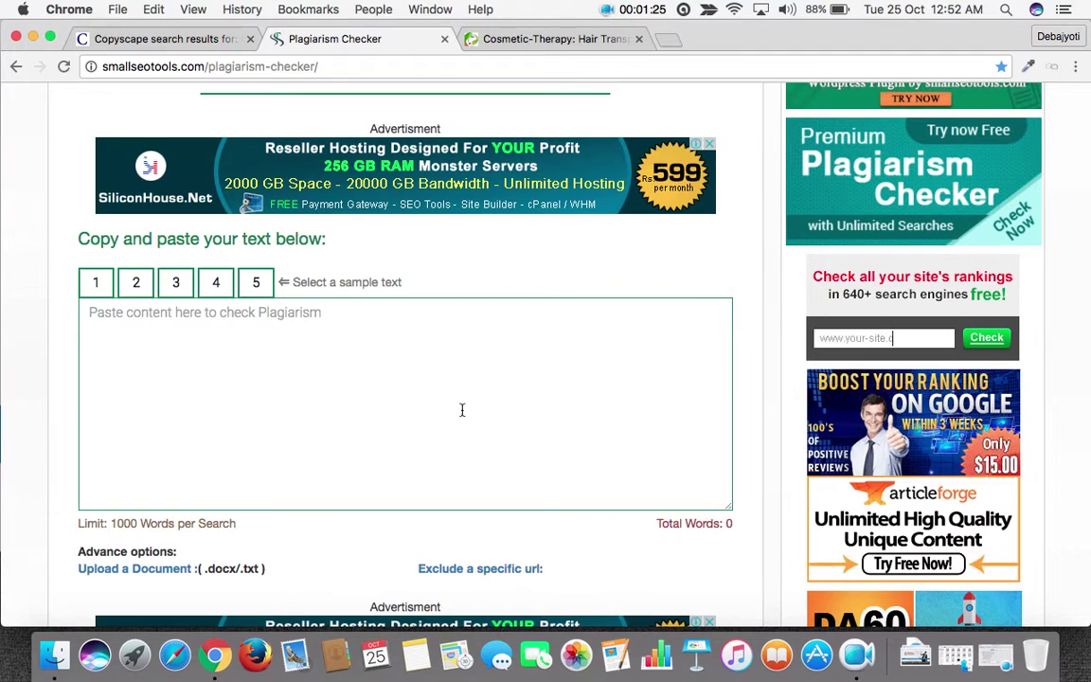
- Scroll the empty Small SEO Tools Plagiarism Checker page down and back up
{"action": "scroll", "coordinate": [462, 409], "scroll_direction": "down", "scroll_amount": 1}
{"action": "scroll", "coordinate": [463, 409], "scroll_direction": "up", "scroll_amount": 2}
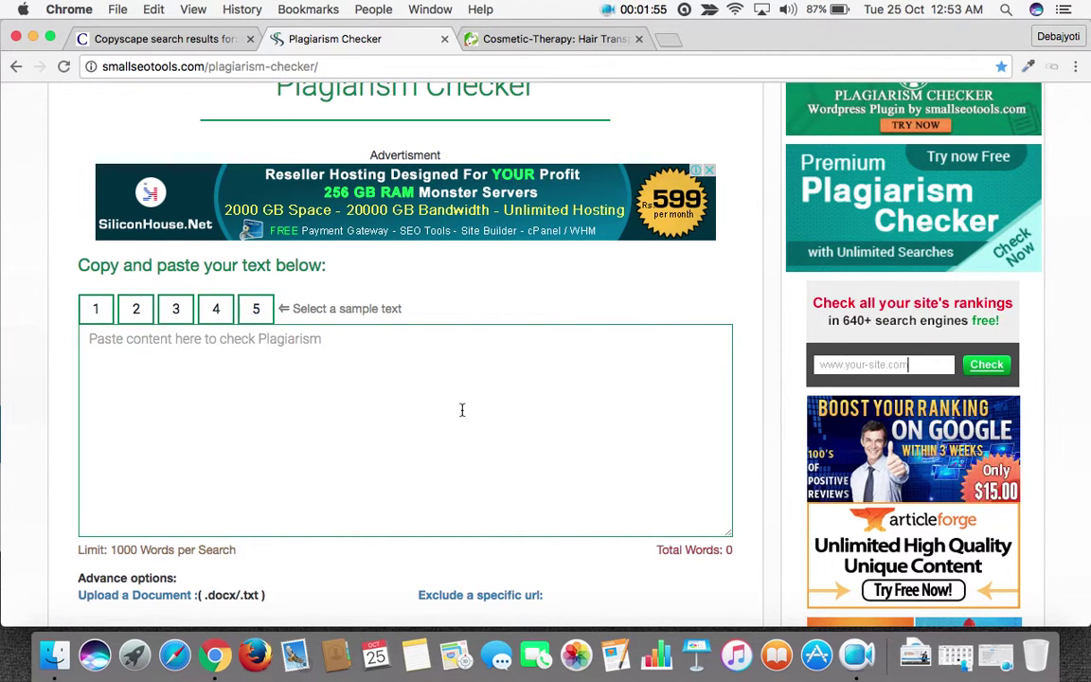
{"action": "left_click", "coordinate": [156, 39]}
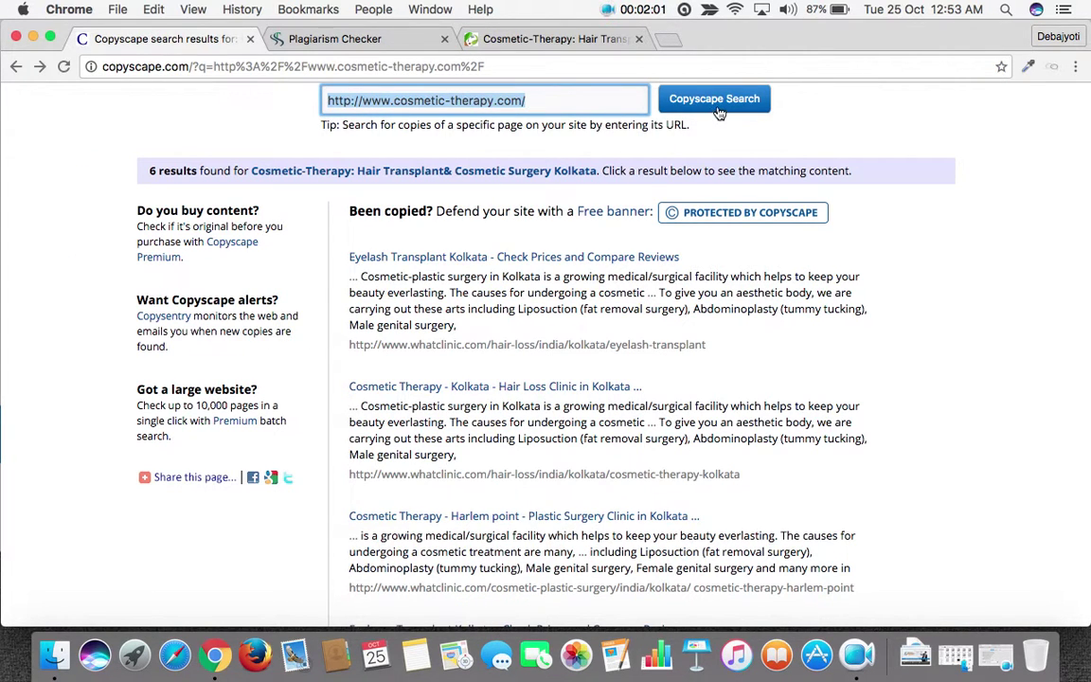
{"action": "scroll", "coordinate": [658, 414], "scroll_direction": "down", "scroll_amount": 10}
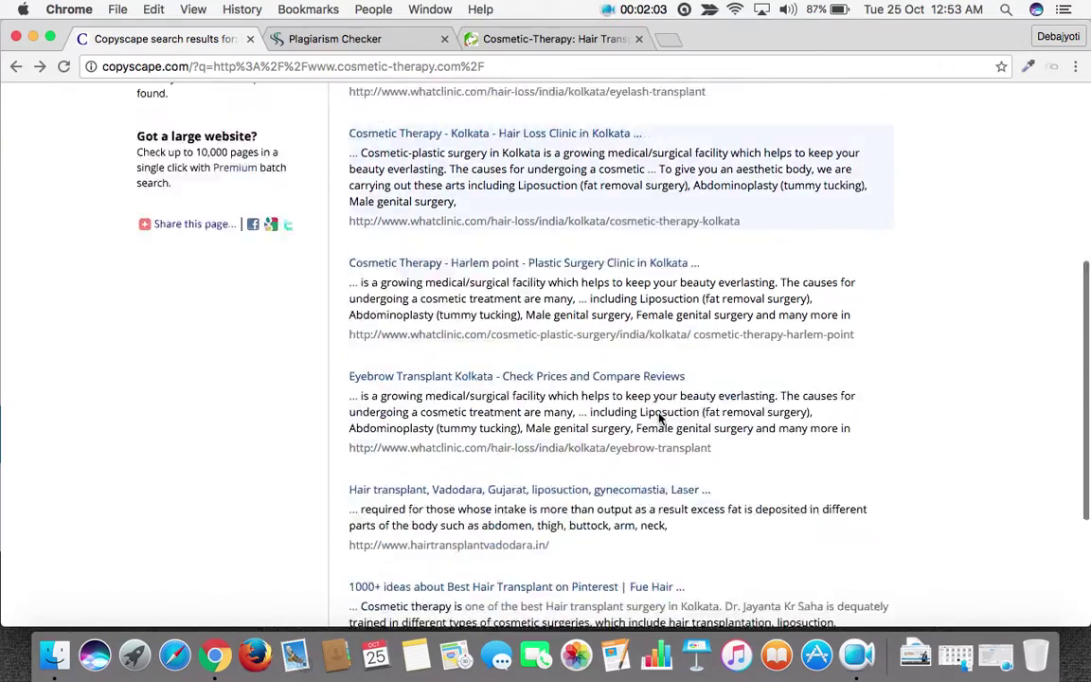
{"action": "scroll", "coordinate": [661, 418], "scroll_direction": "up", "scroll_amount": 10}
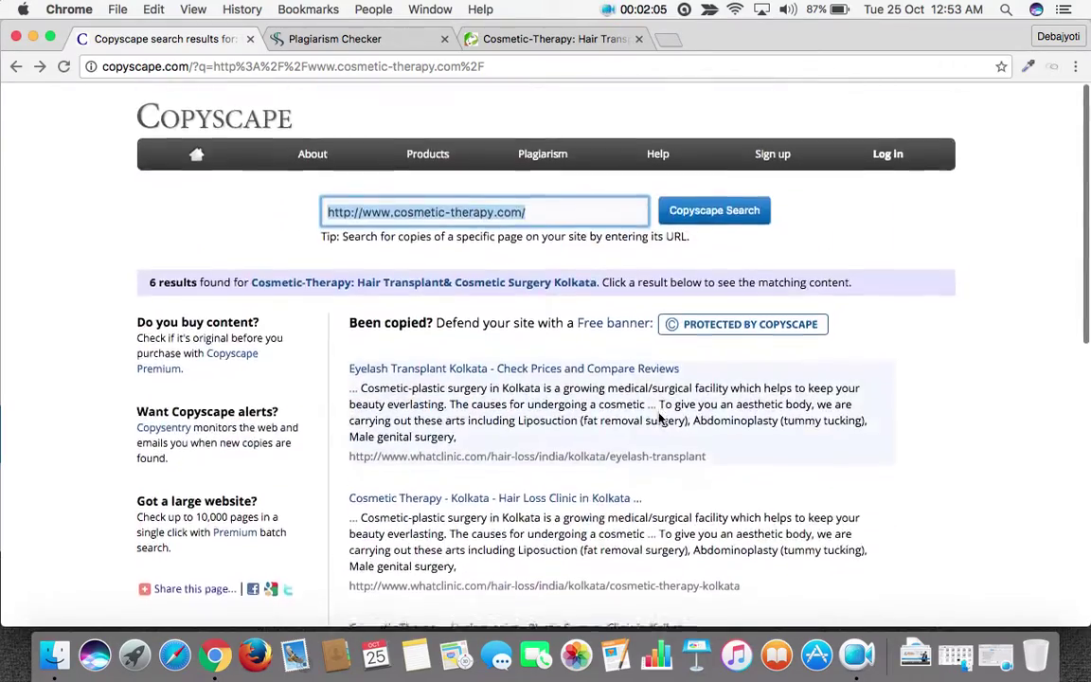
{"action": "scroll", "coordinate": [660, 419], "scroll_direction": "down", "scroll_amount": 8}
{"action": "scroll", "coordinate": [660, 419], "scroll_direction": "down", "scroll_amount": 2}
{"action": "scroll", "coordinate": [661, 417], "scroll_direction": "up", "scroll_amount": 10}
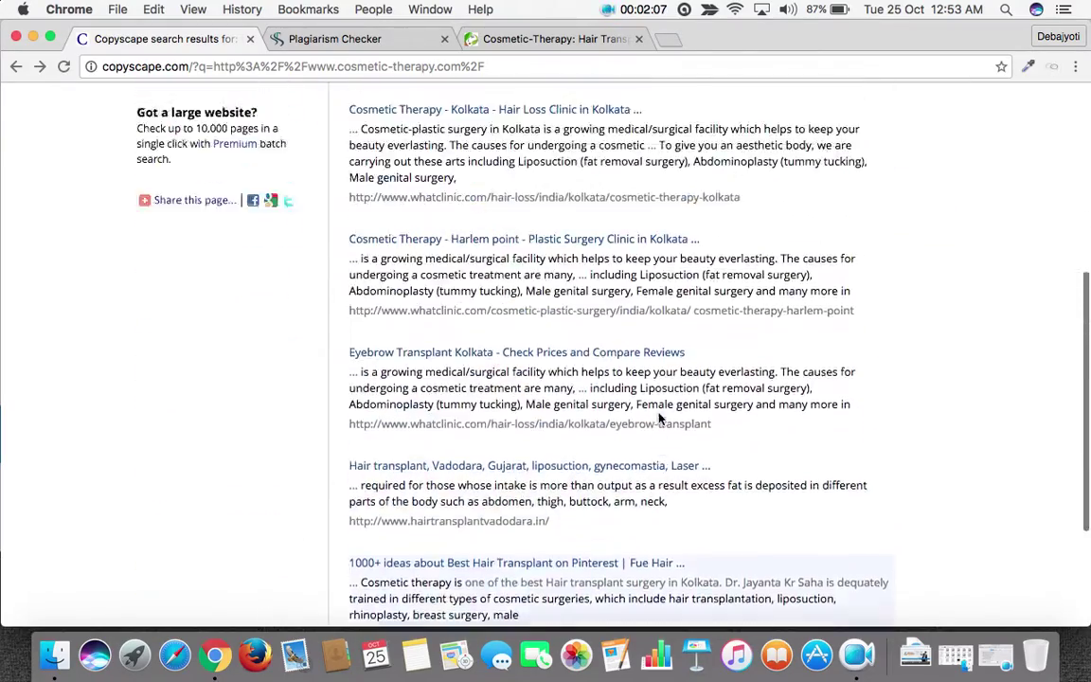
{"action": "scroll", "coordinate": [660, 417], "scroll_direction": "down", "scroll_amount": 8}
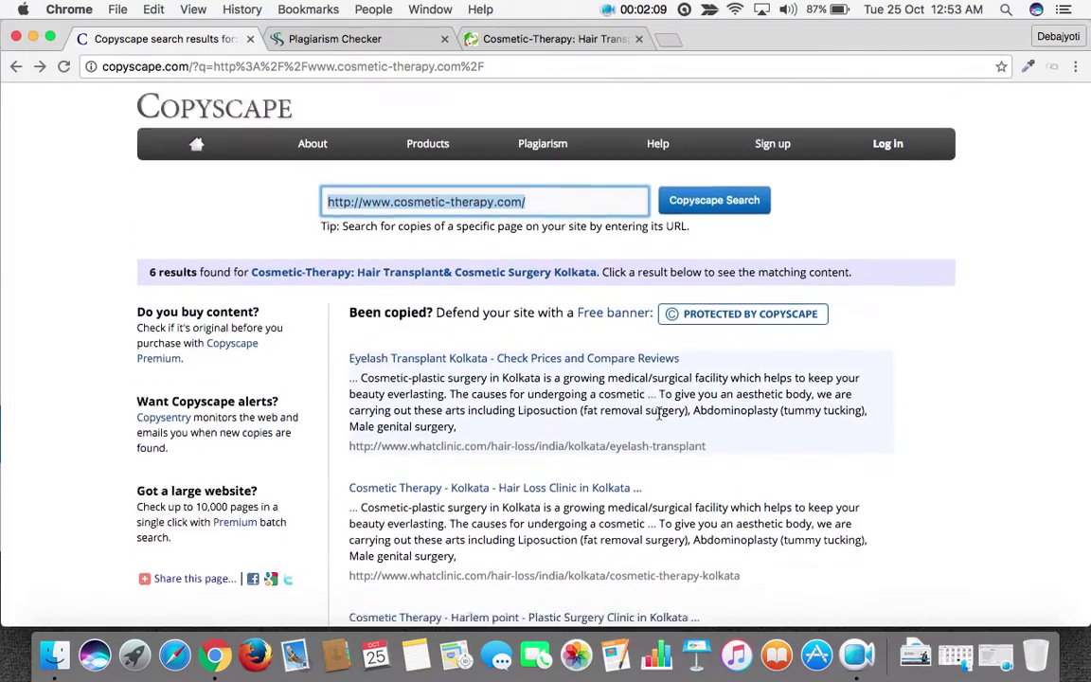
{"action": "scroll", "coordinate": [660, 419], "scroll_direction": "up", "scroll_amount": 1}
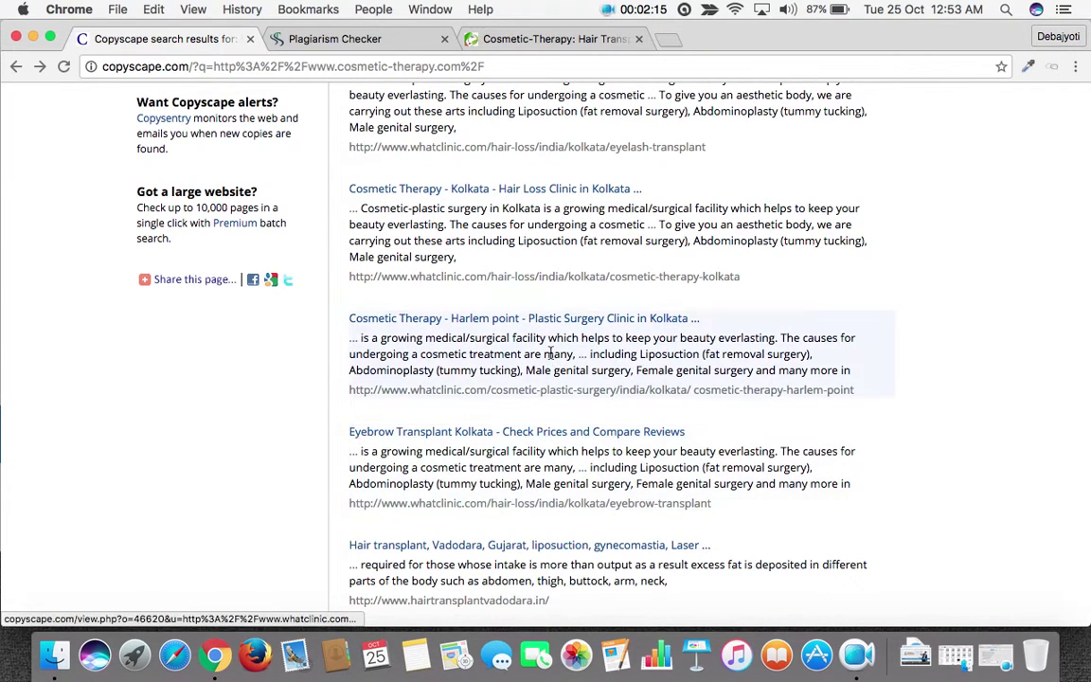
{"action": "left_click", "coordinate": [505, 190]}
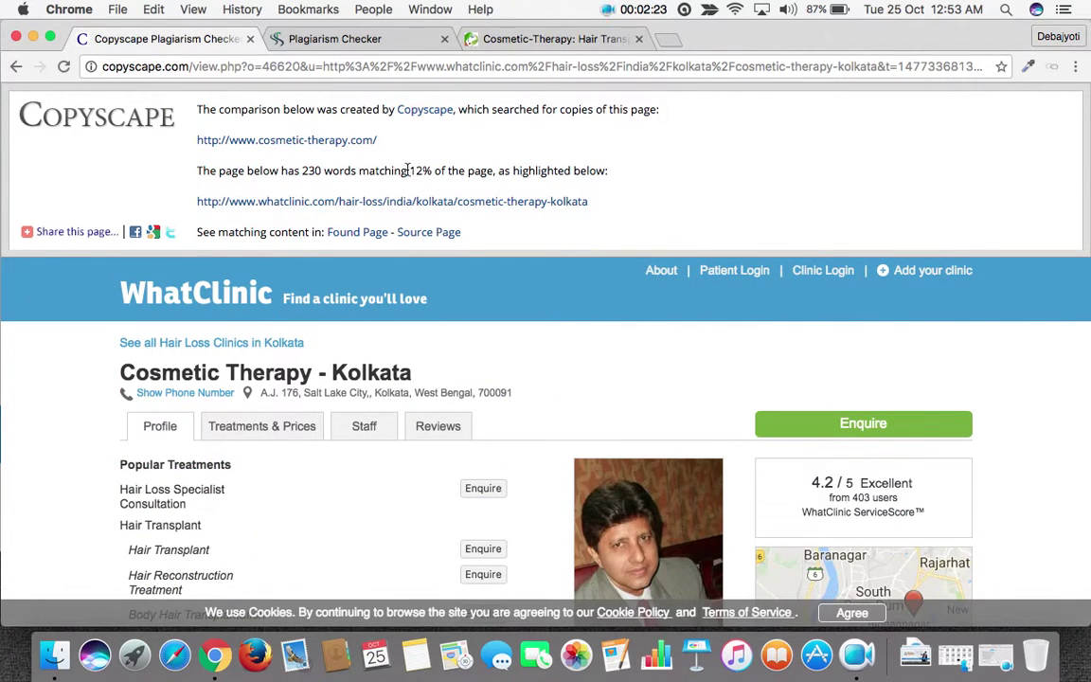
- Scroll the Kolkata listing comparison showing 230 matching words (12%), then return to the results list
{"action": "scroll", "coordinate": [1010, 390], "scroll_direction": "down", "scroll_amount": 10}
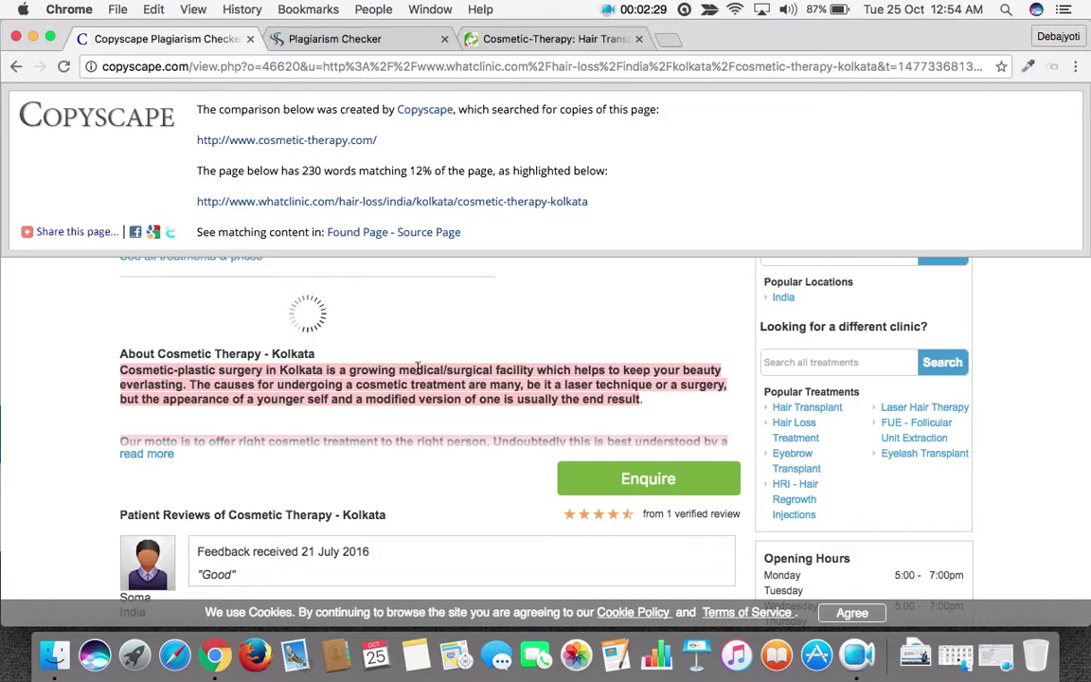
{"action": "scroll", "coordinate": [417, 368], "scroll_direction": "down", "scroll_amount": 10}
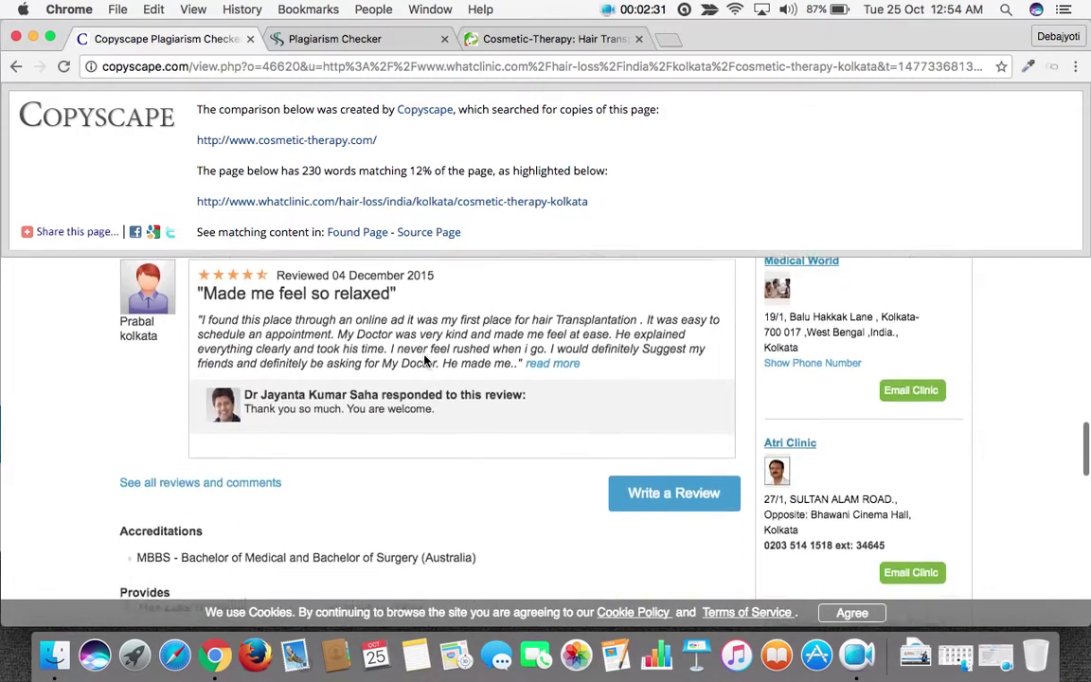
{"action": "scroll", "coordinate": [424, 361], "scroll_direction": "down", "scroll_amount": 15}
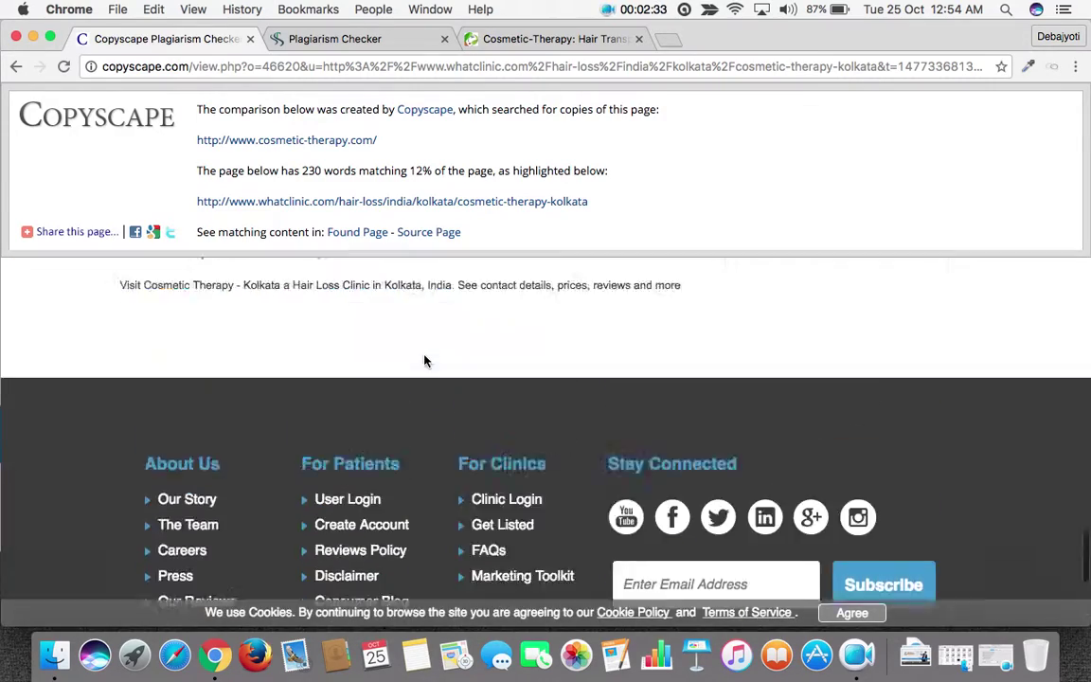
{"action": "scroll", "coordinate": [424, 361], "scroll_direction": "up", "scroll_amount": 20}
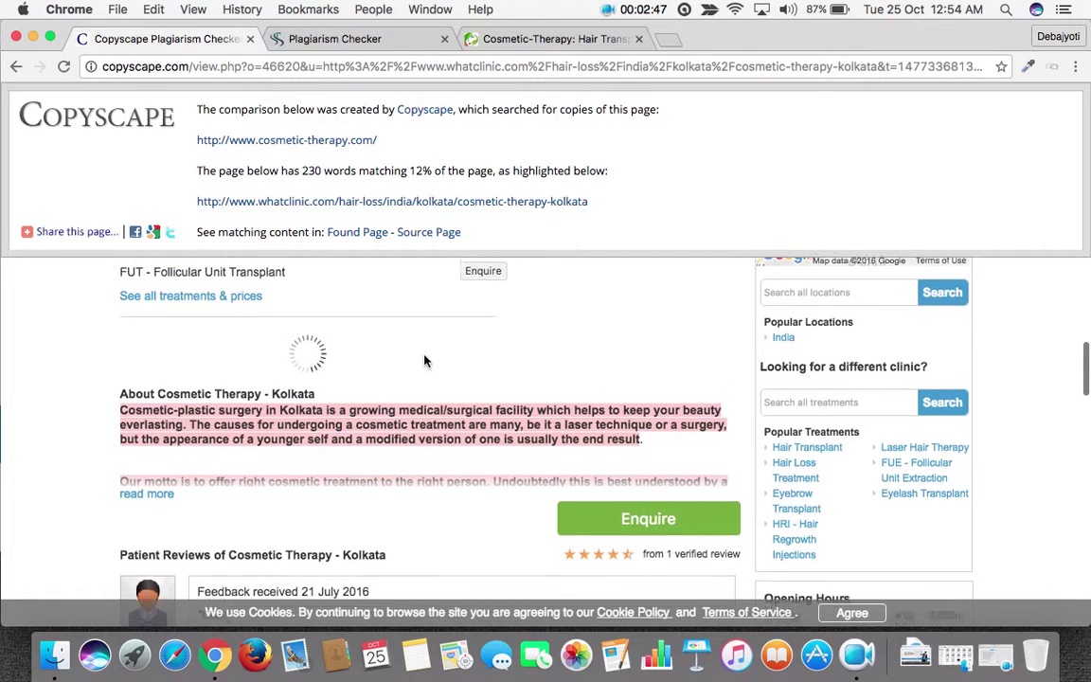
{"action": "left_click", "coordinate": [17, 68]}
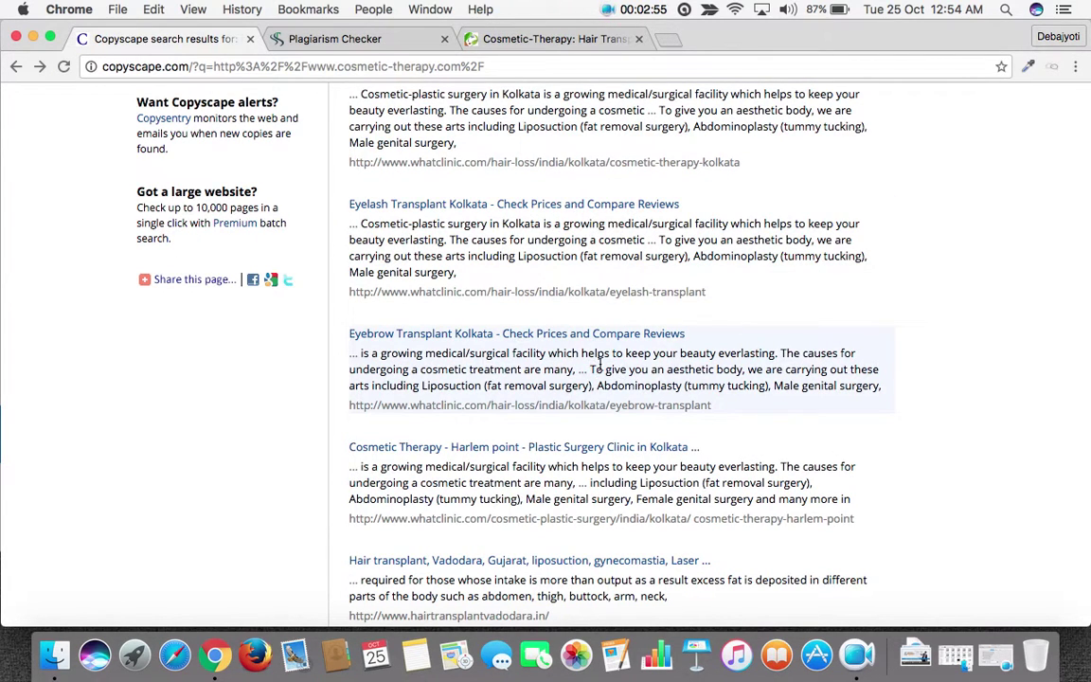
- Leave the Copyscape results and return to the cosmetic-therapy.com homepage tab
{"action": "scroll", "coordinate": [600, 363], "scroll_direction": "up", "scroll_amount": 2}
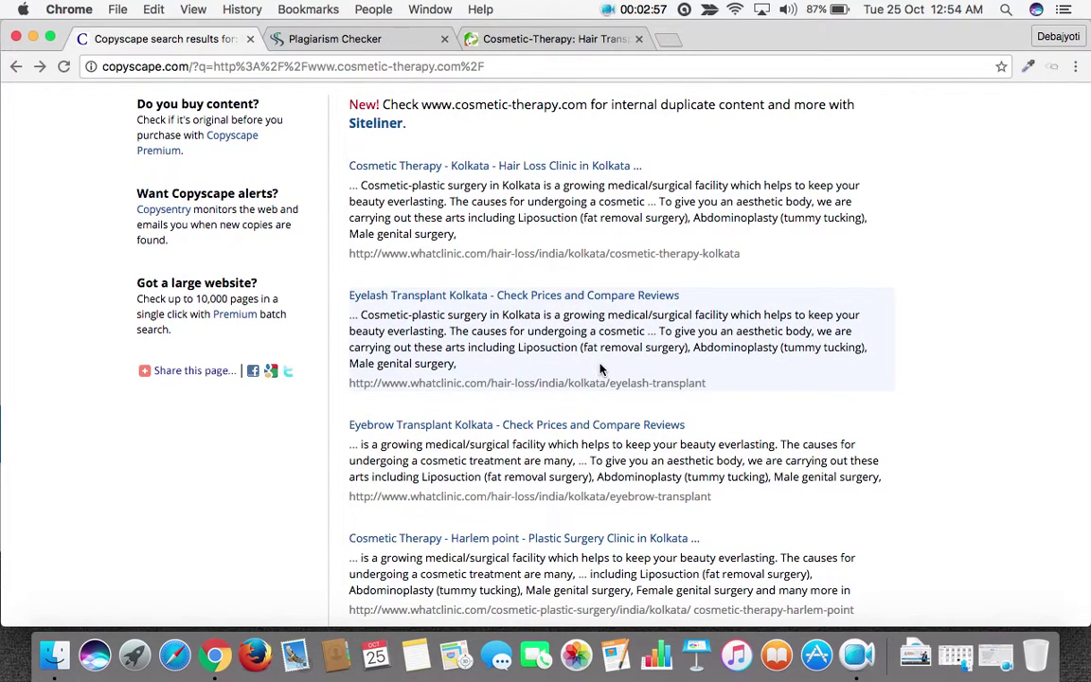
{"action": "left_click", "coordinate": [345, 41]}
{"action": "left_click", "coordinate": [557, 39]}
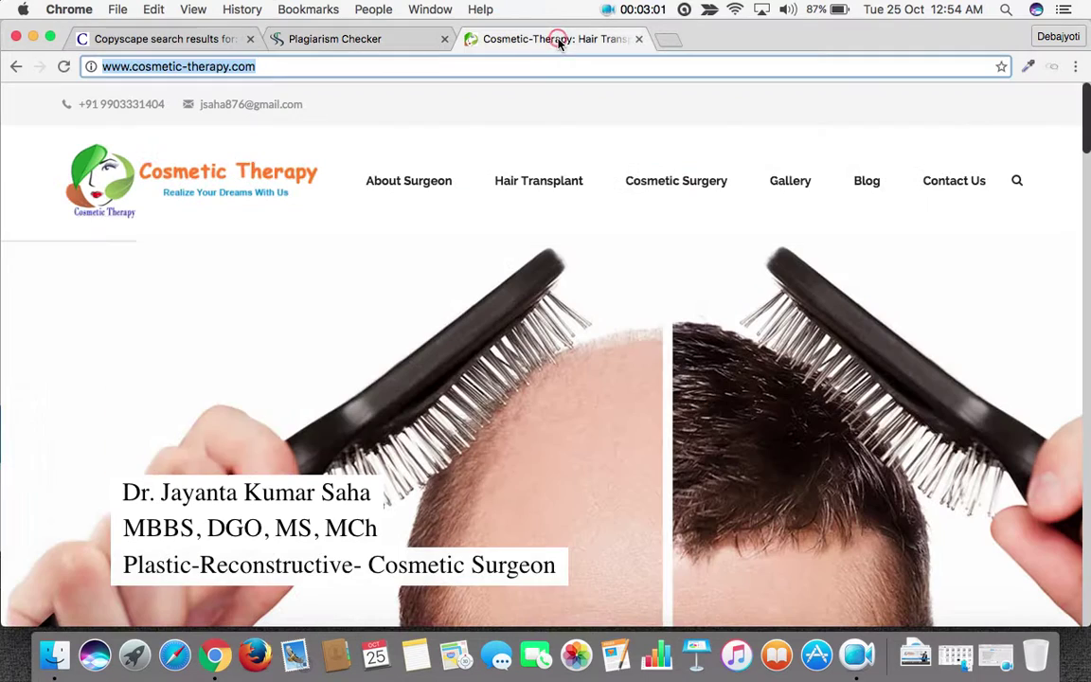
- Open the About Surgeon page and highlight the surgeon's bio and publications text
{"action": "mouse_move", "coordinate": [546, 176]}
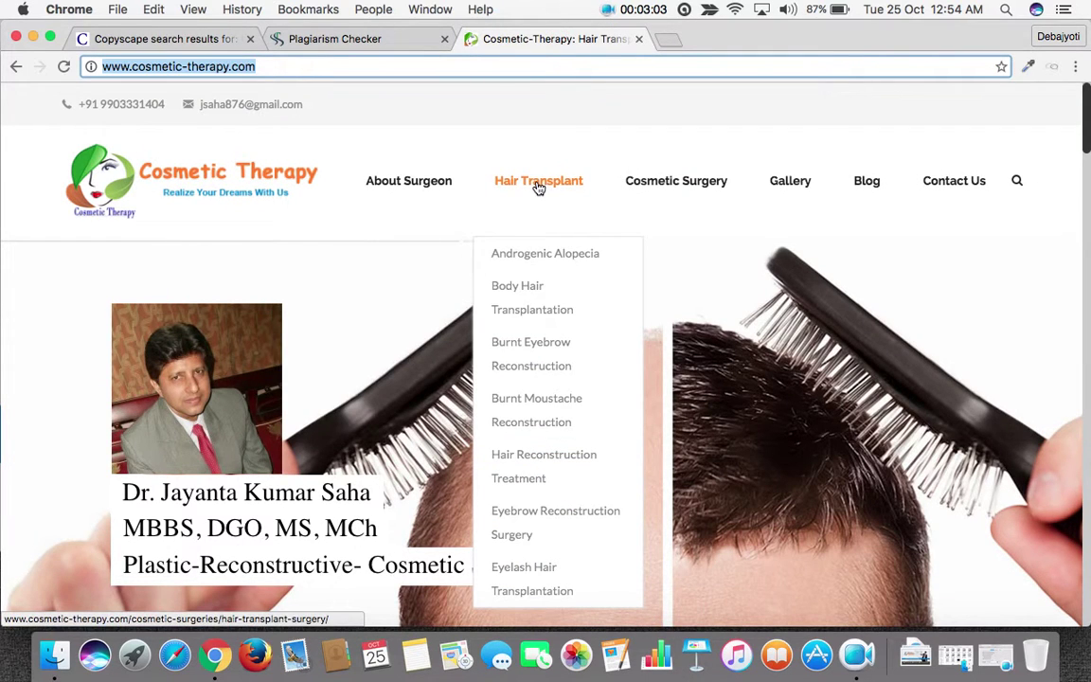
{"action": "left_click", "coordinate": [409, 182]}
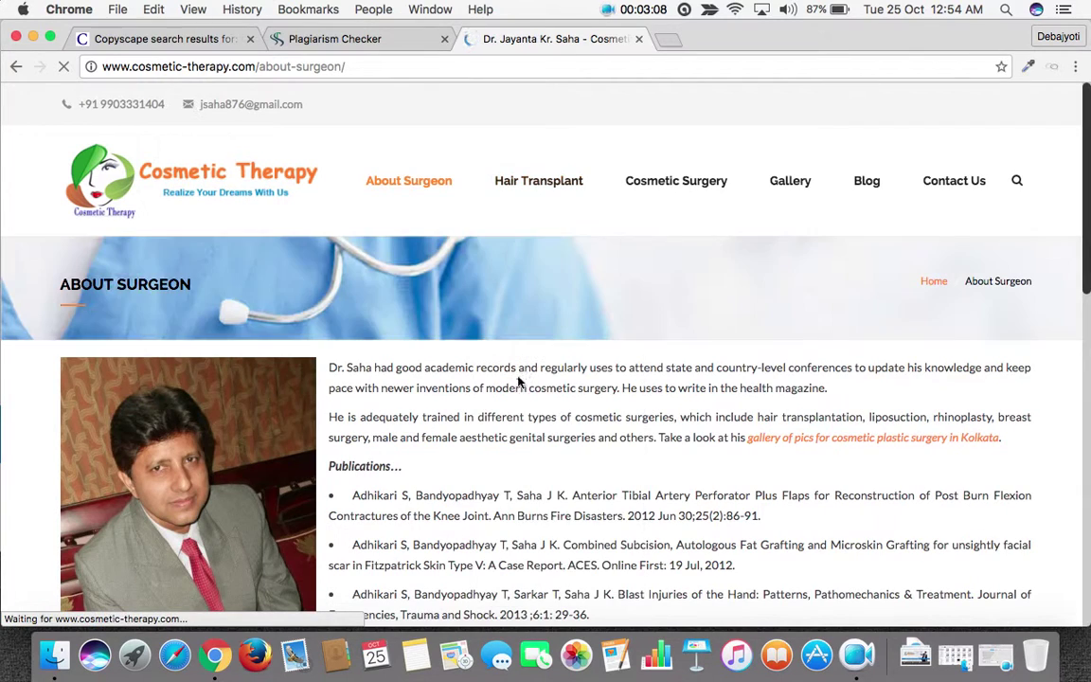
{"action": "left_click_drag", "start_coordinate": [329, 368], "coordinate": [699, 595]}
{"action": "scroll", "coordinate": [699, 589], "scroll_direction": "down", "scroll_amount": 5}
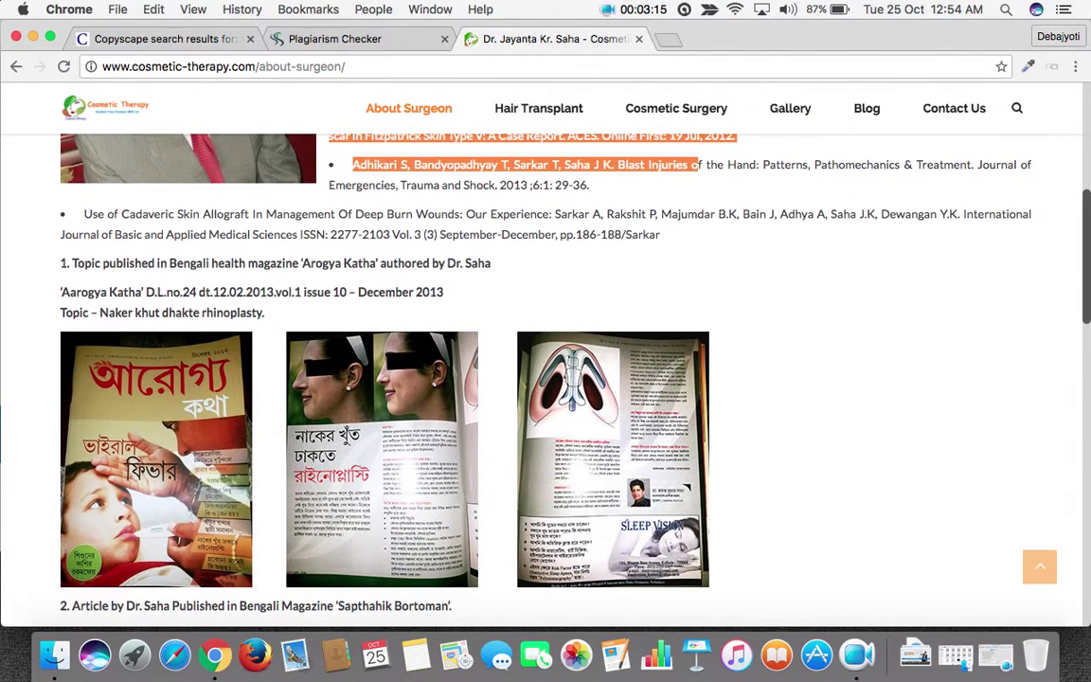
{"action": "left_click_drag", "start_coordinate": [703, 165], "coordinate": [820, 165]}
{"action": "scroll", "coordinate": [820, 165], "scroll_direction": "down", "scroll_amount": 1}
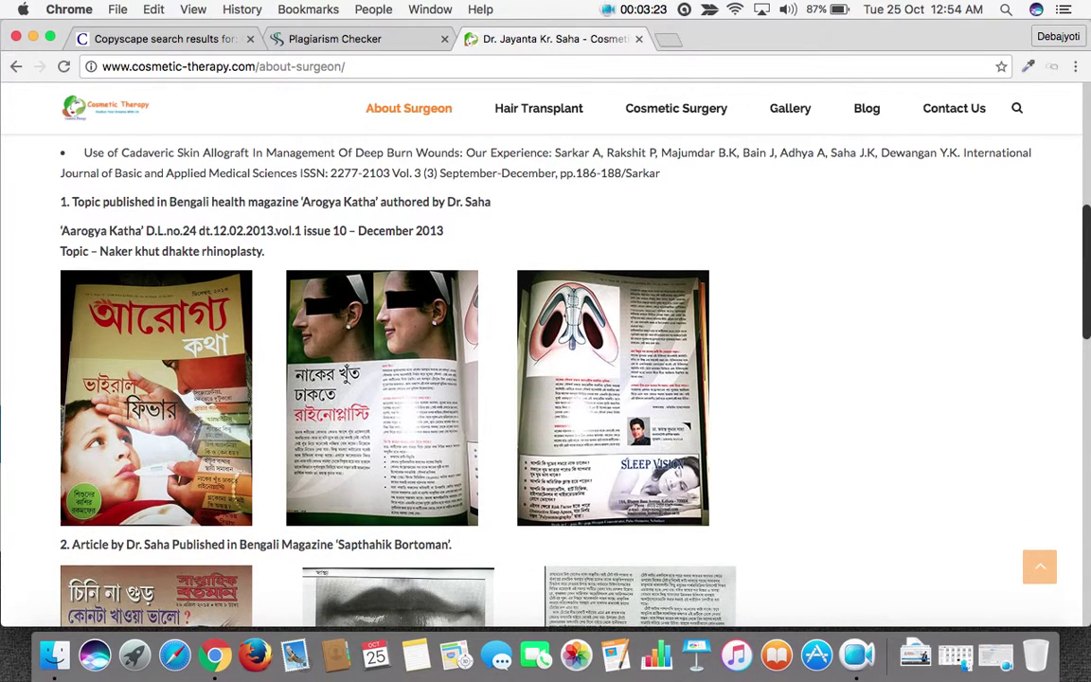
{"action": "scroll", "coordinate": [859, 446], "scroll_direction": "up", "scroll_amount": 10}
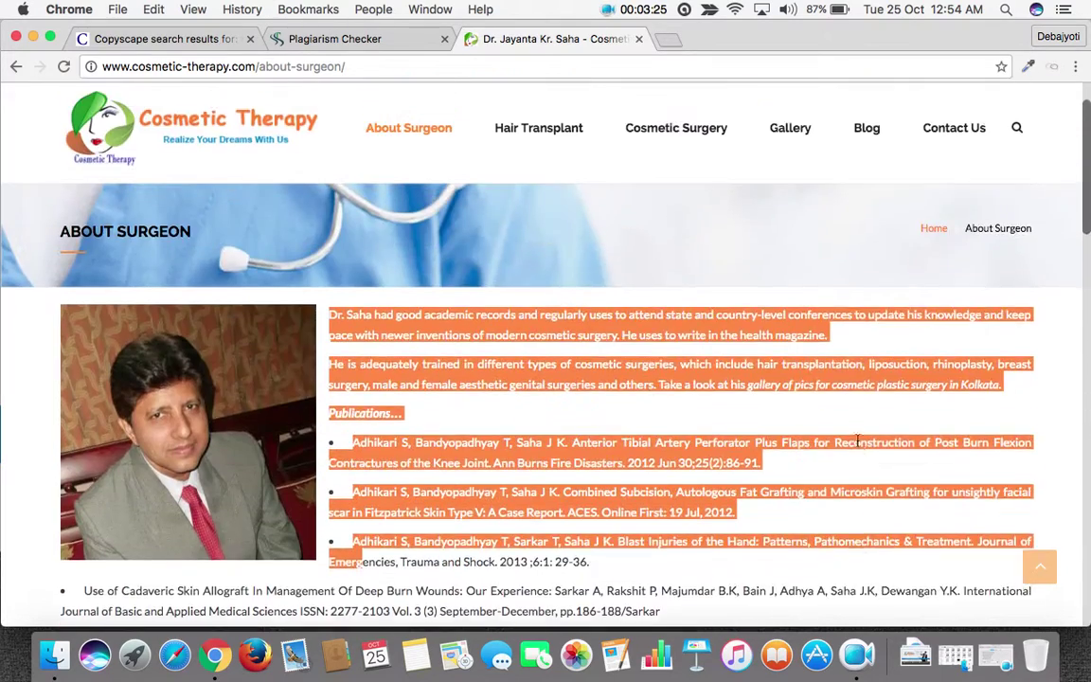
{"action": "scroll", "coordinate": [858, 446], "scroll_direction": "down", "scroll_amount": 6}
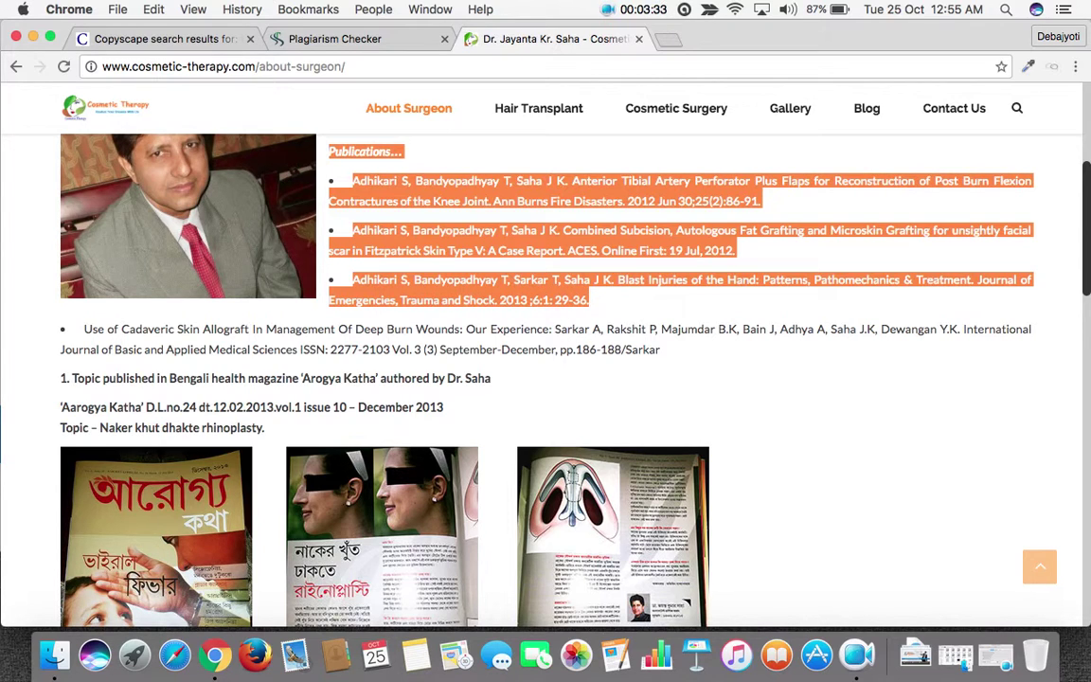
- Paste the copied 169-word surgeon bio into the Plagiarism Checker text box
{"action": "left_click", "coordinate": [368, 40]}
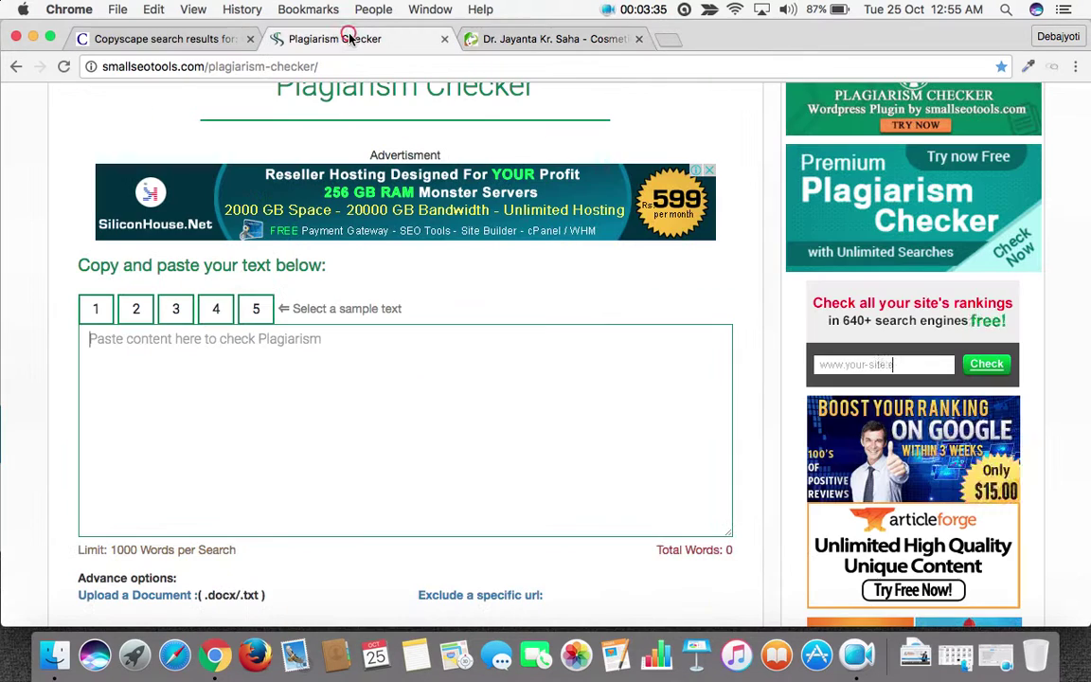
{"action": "left_click", "coordinate": [261, 431]}
{"action": "key", "text": "super+v"}
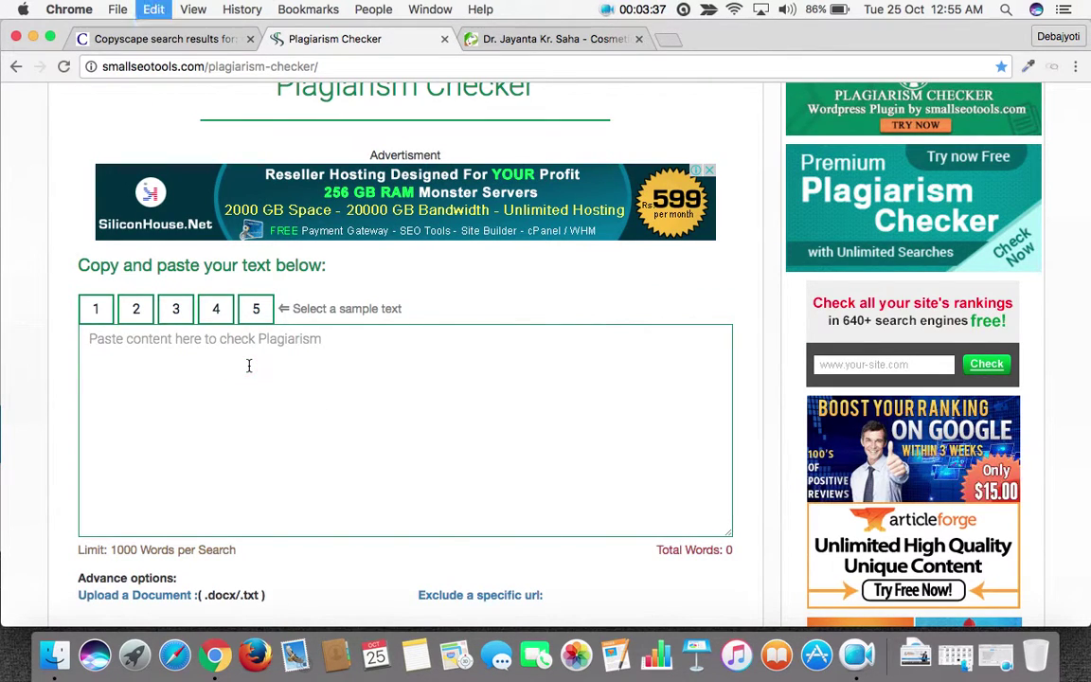
- Enter the security code, submit the check, and close the resulting captcha error
{"action": "scroll", "coordinate": [329, 411], "scroll_direction": "down", "scroll_amount": 3}
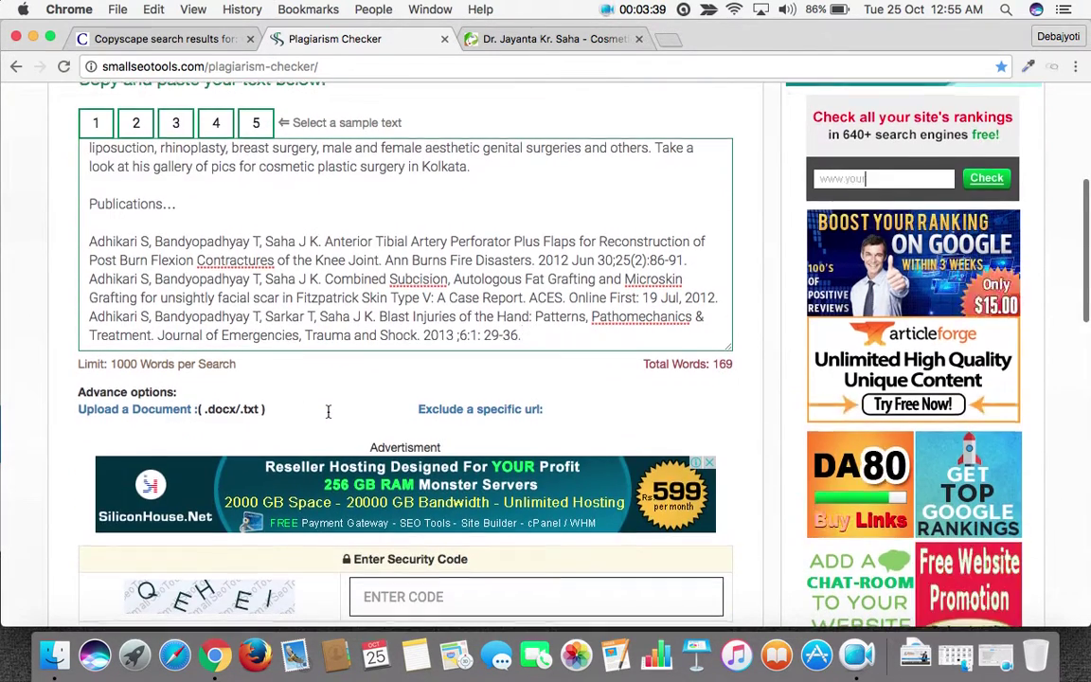
{"action": "scroll", "coordinate": [329, 411], "scroll_direction": "down", "scroll_amount": 3}
{"action": "left_click", "coordinate": [382, 481]}
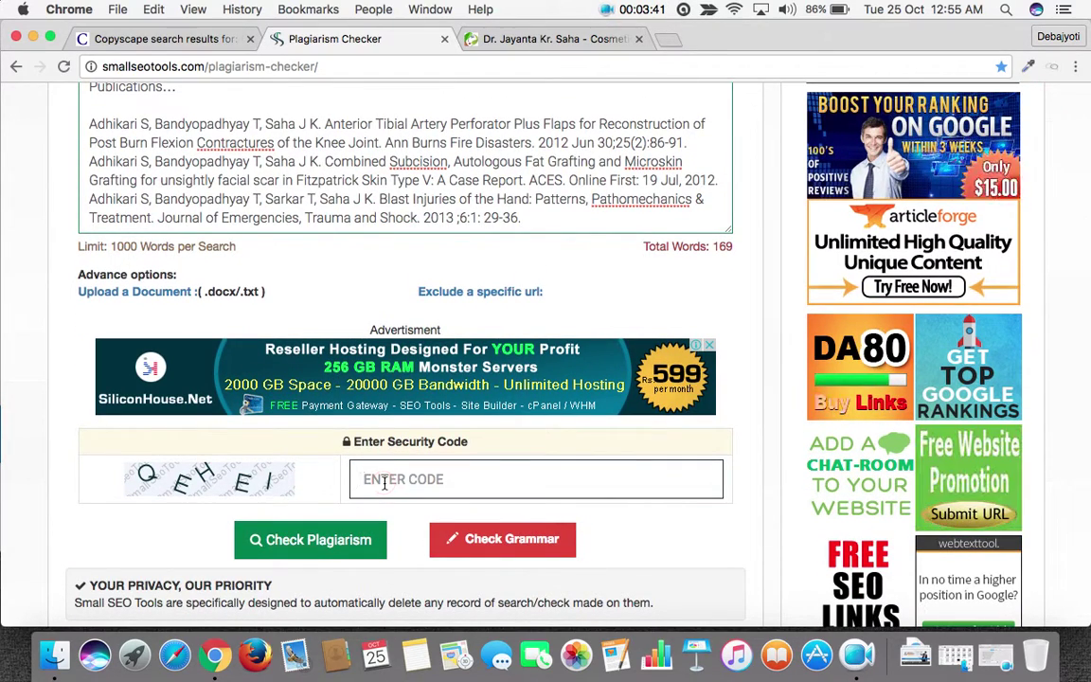
{"action": "type", "text": "Q"}
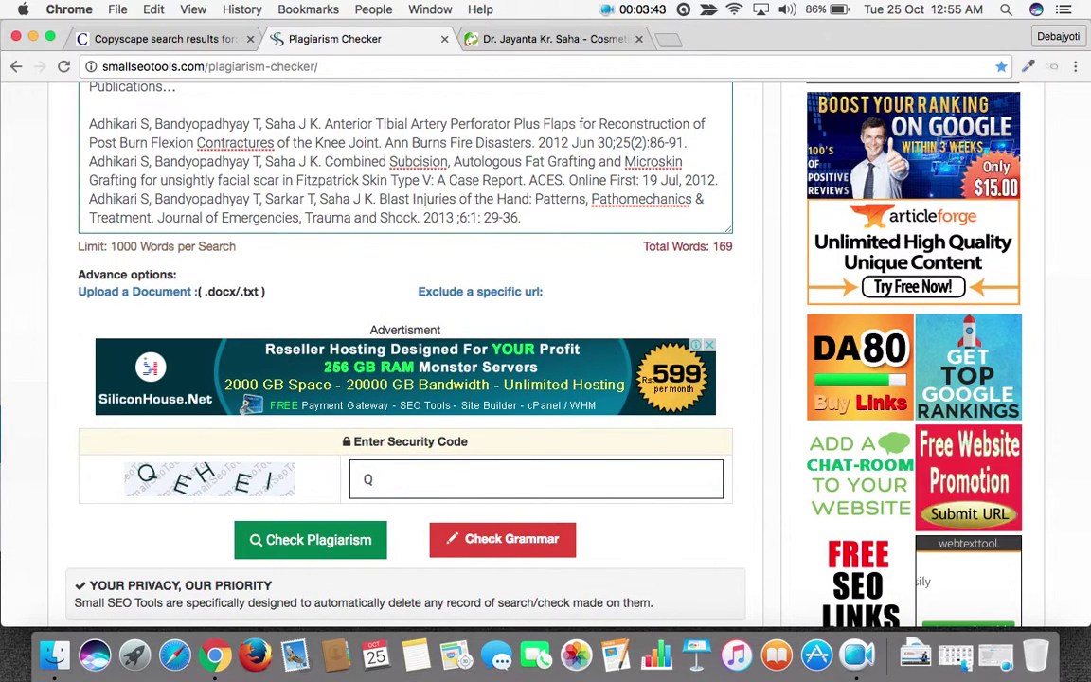
{"action": "type", "text": "EHEI"}
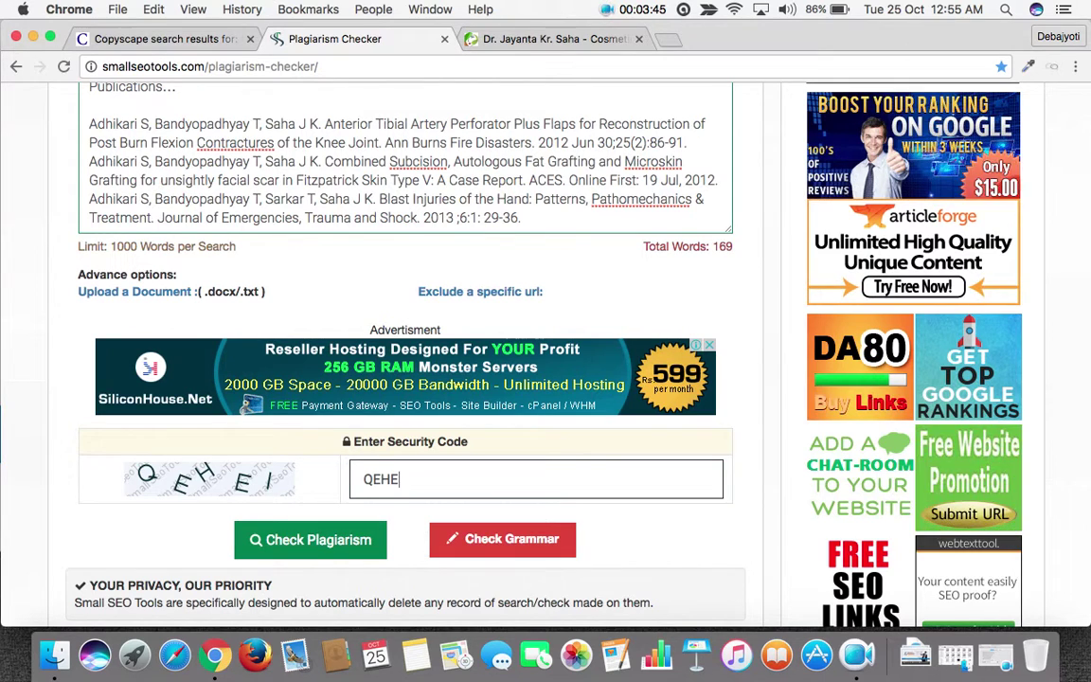
{"action": "left_click", "coordinate": [296, 540]}
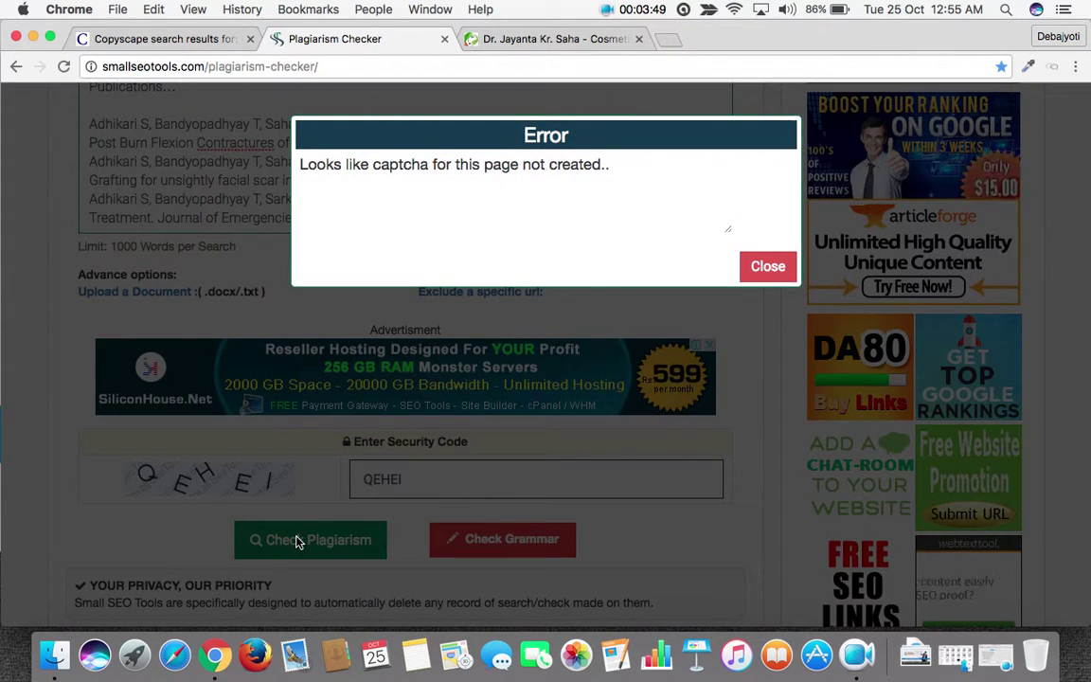
{"action": "left_click", "coordinate": [765, 264]}
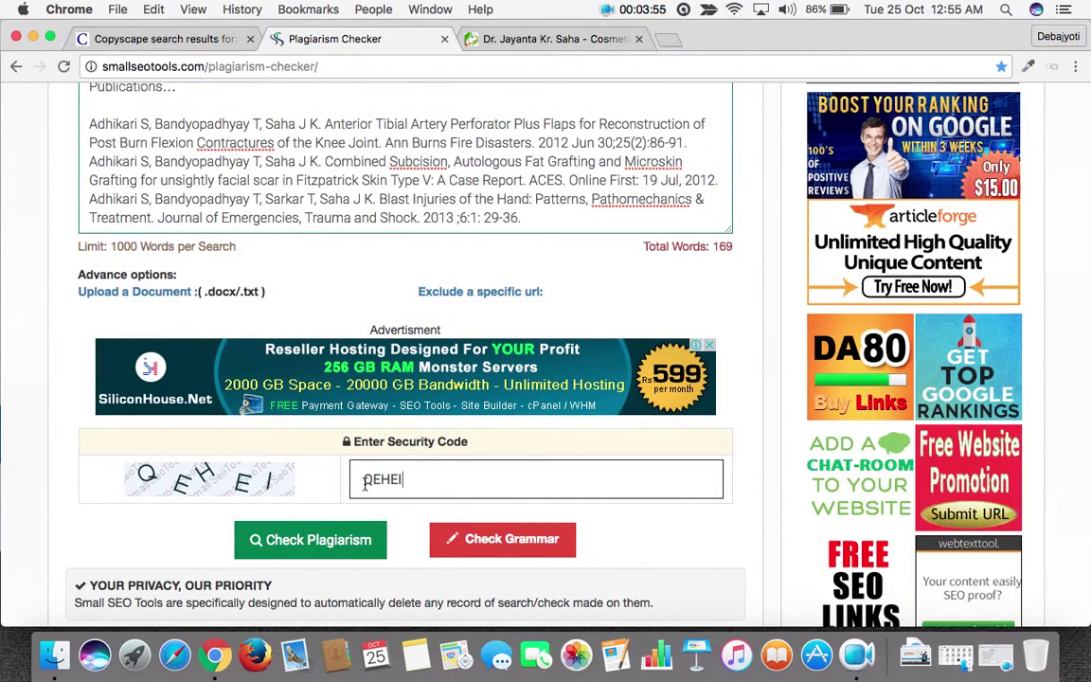
- Reload the checker, paste the bio again, enter the new security code and run the check
{"action": "left_click", "coordinate": [63, 68]}
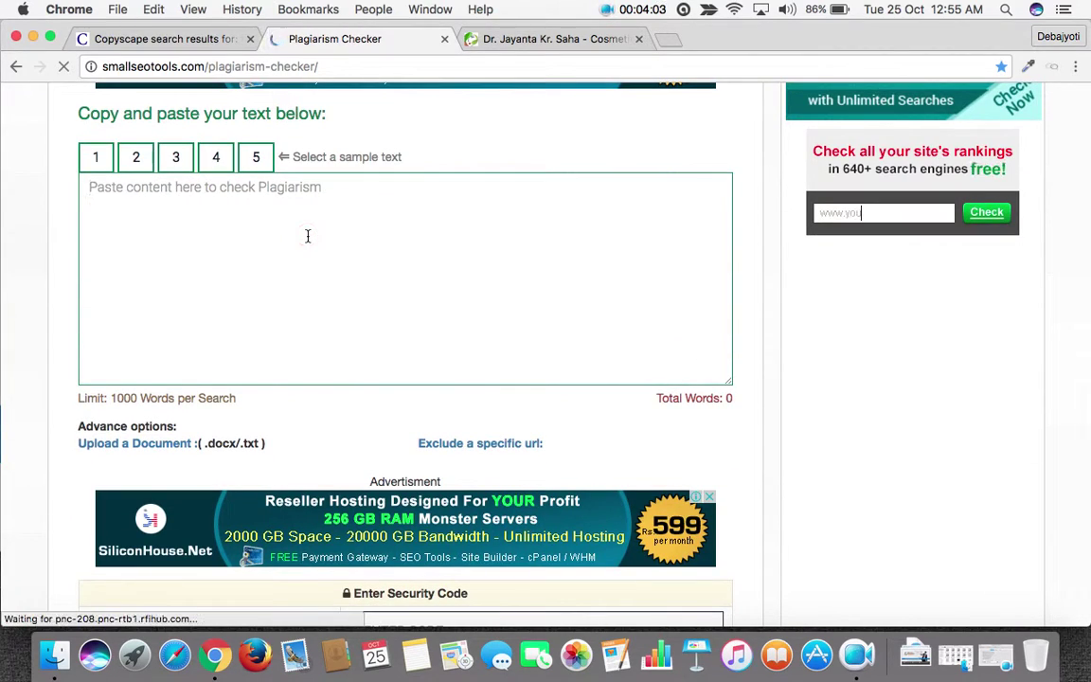
{"action": "key", "text": "super+v"}
{"action": "scroll", "coordinate": [307, 307], "scroll_direction": "down", "scroll_amount": 5}
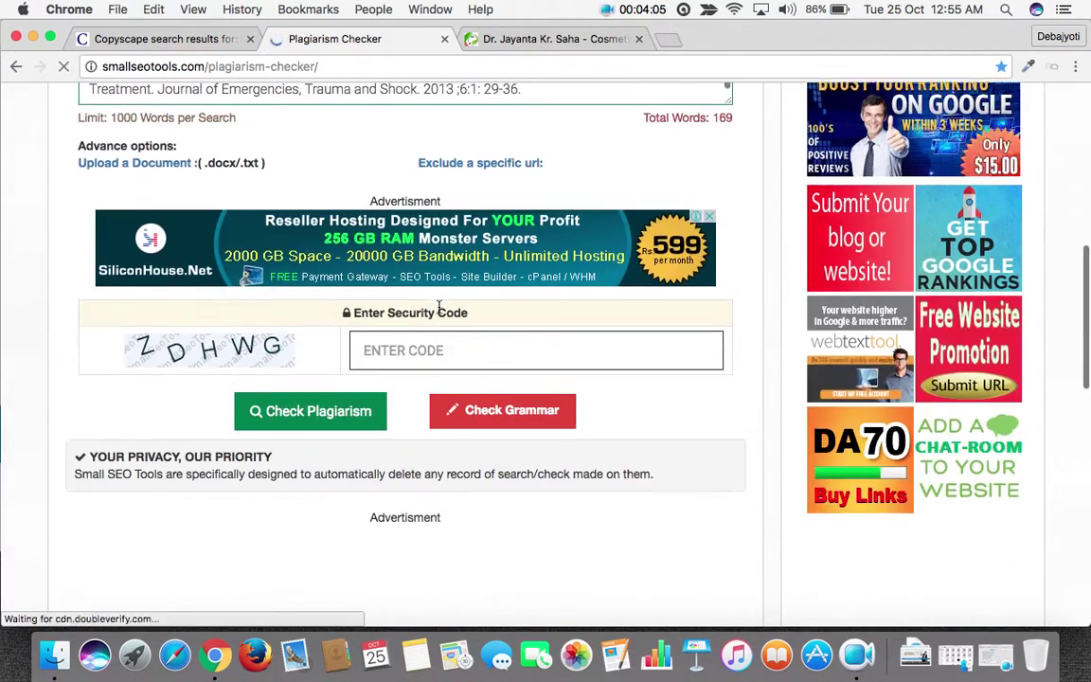
{"action": "left_click", "coordinate": [374, 349]}
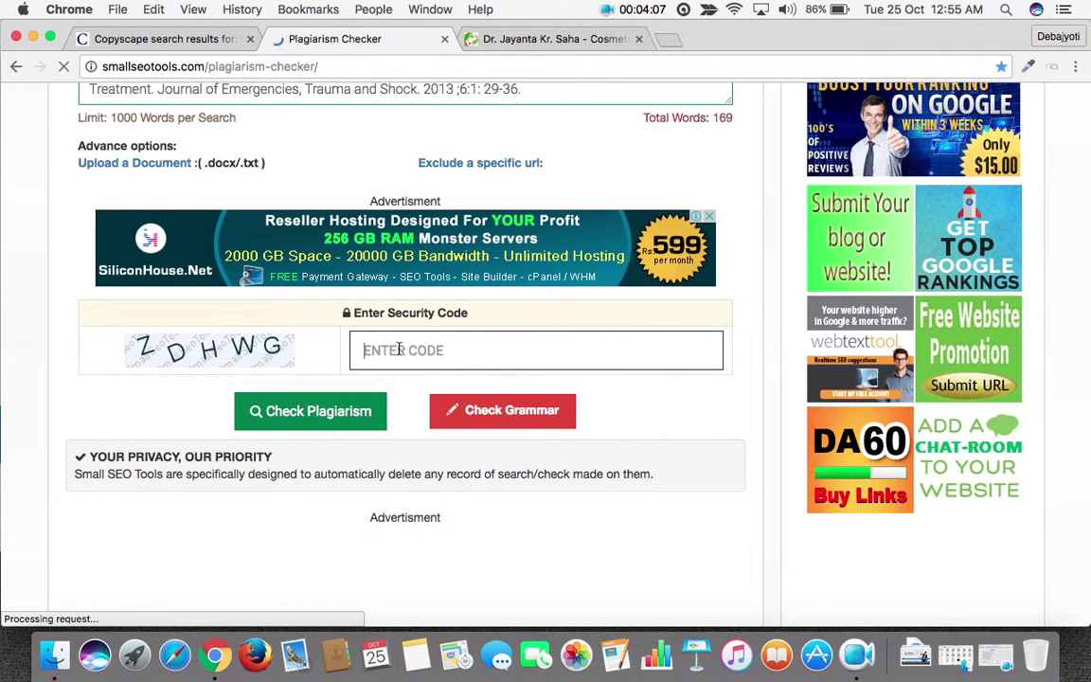
{"action": "type", "text": "ZD"}
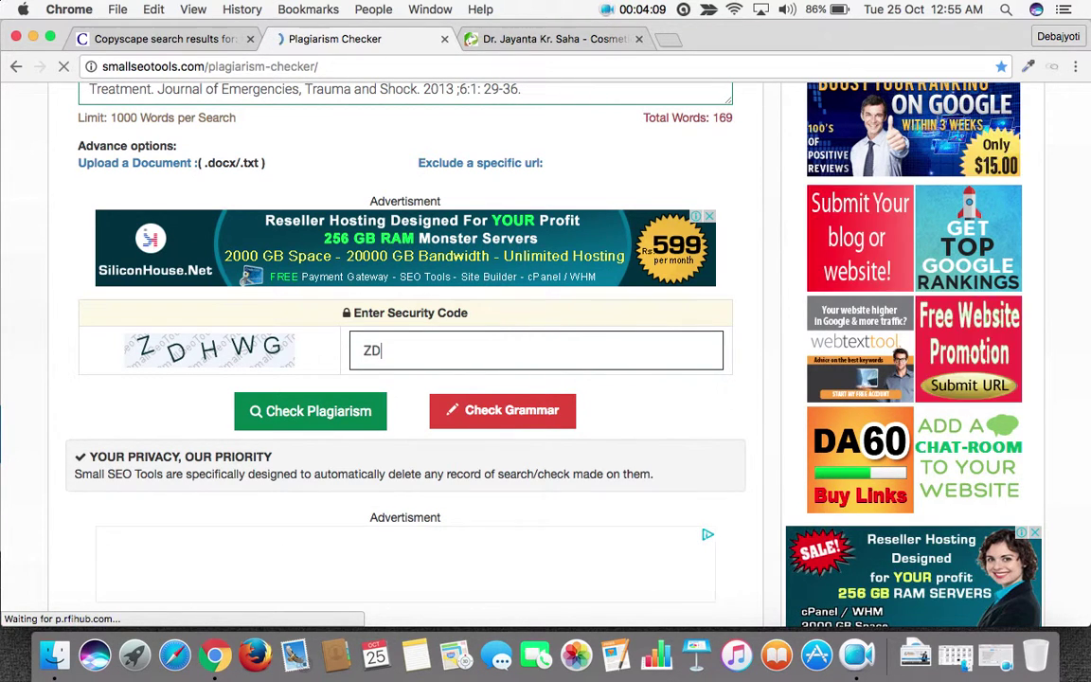
{"action": "type", "text": "HWG"}
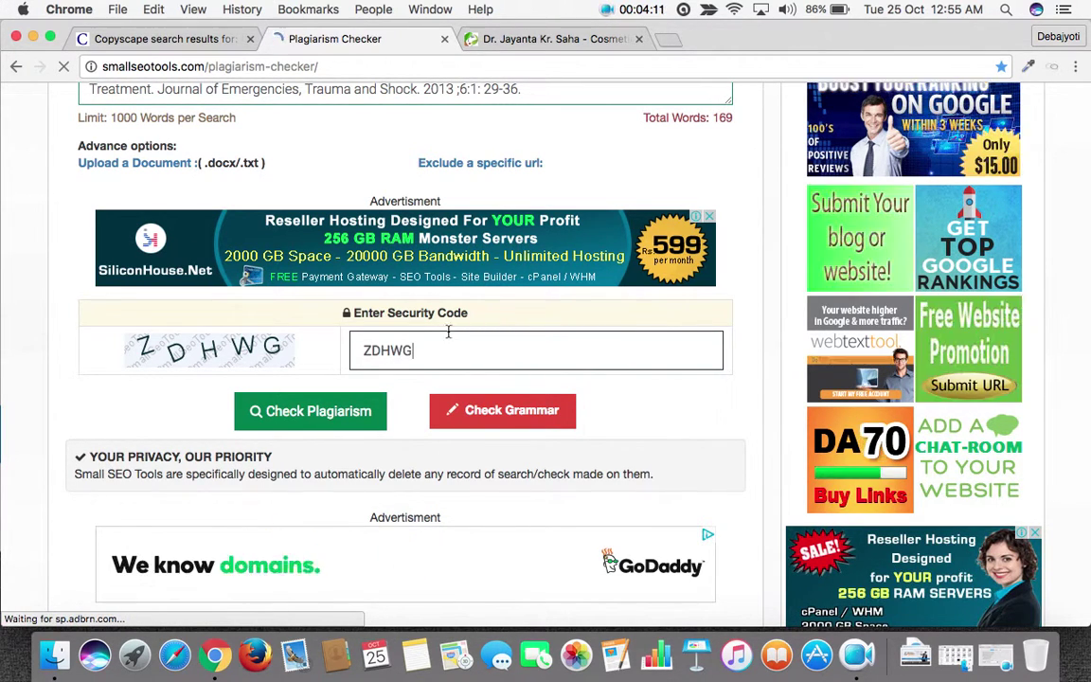
{"action": "left_click", "coordinate": [313, 412]}
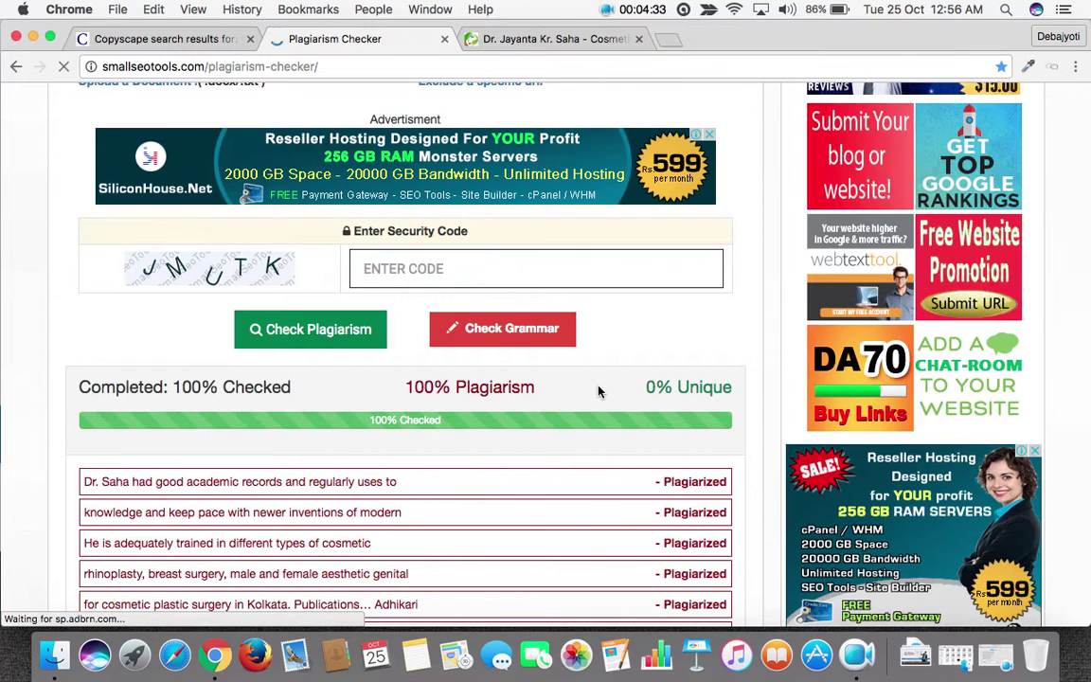
- Glance at the About Surgeon page address, then Google-search the first Plagiarized sentence from the 100% report
{"action": "left_click", "coordinate": [540, 42]}
{"action": "left_click", "coordinate": [356, 68]}
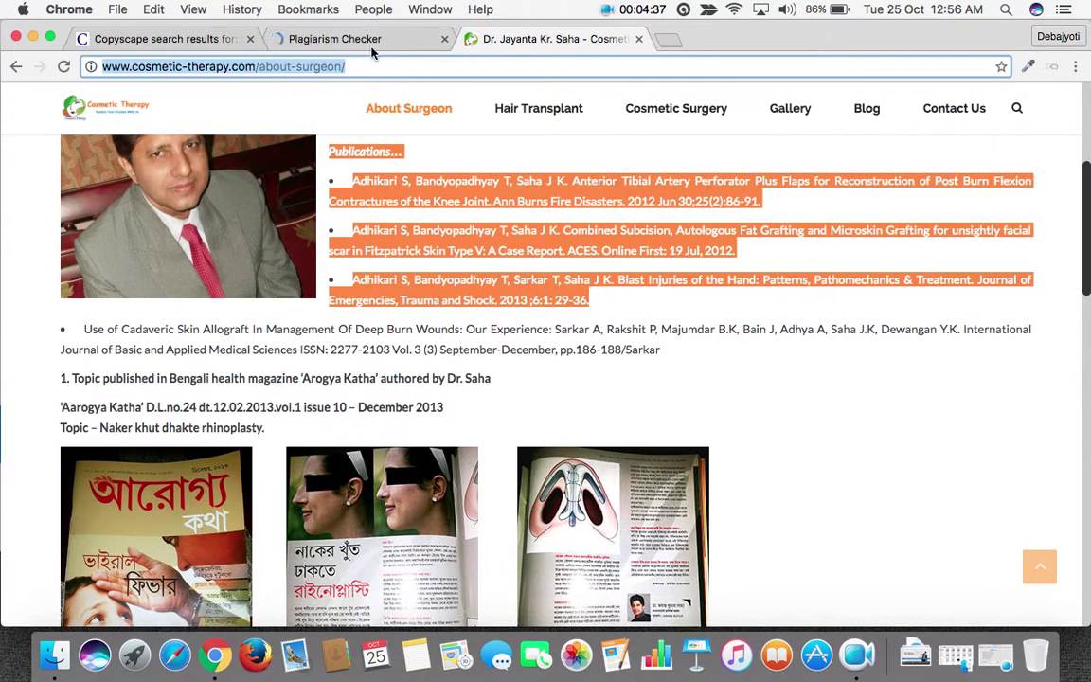
{"action": "left_click", "coordinate": [359, 39]}
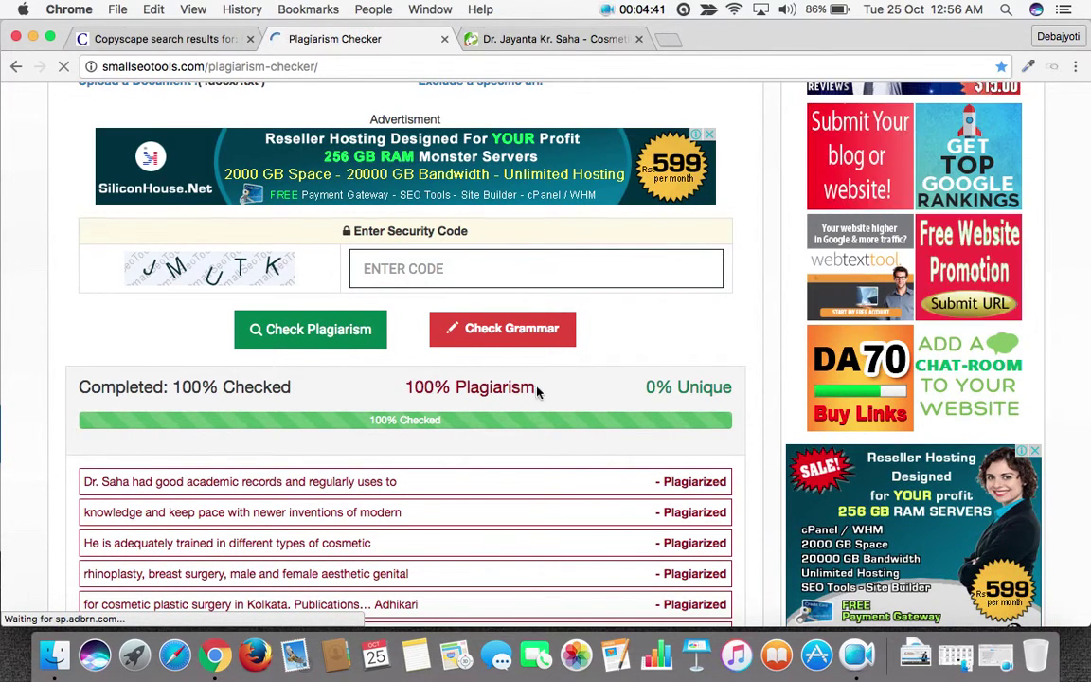
{"action": "scroll", "coordinate": [541, 414], "scroll_direction": "down", "scroll_amount": 5}
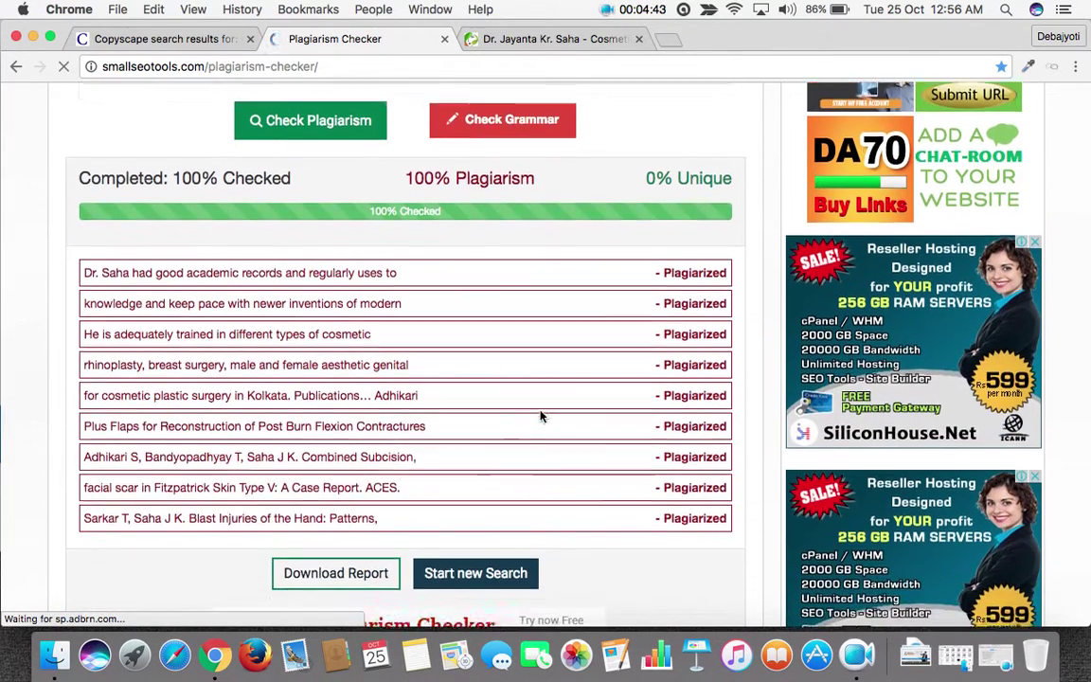
{"action": "left_click", "coordinate": [685, 273]}
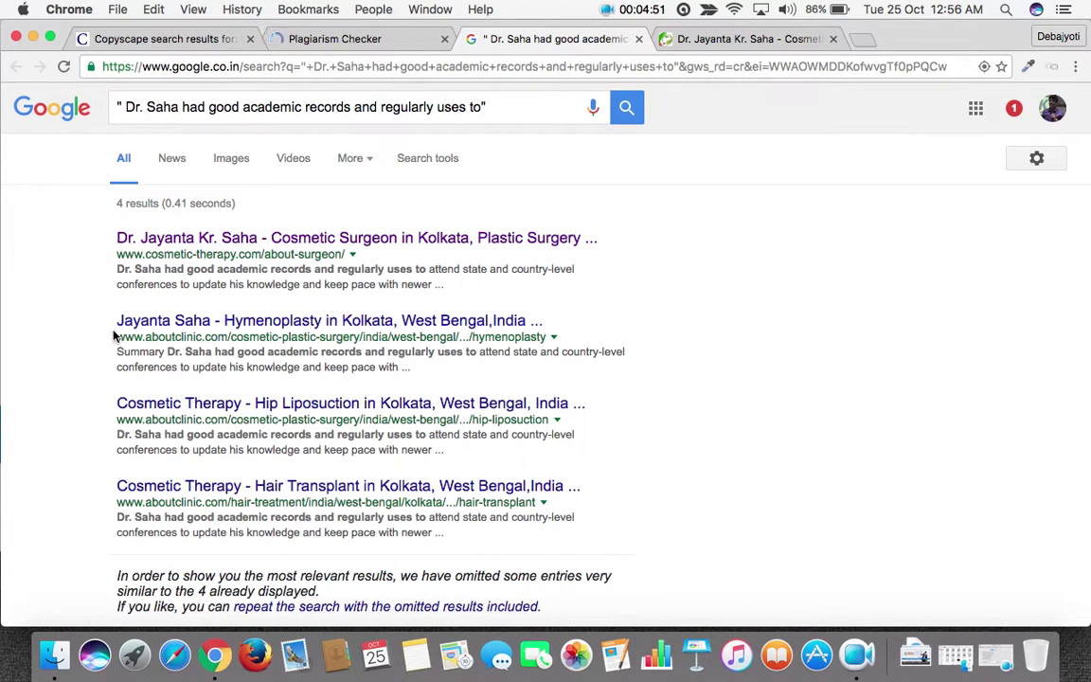
- Highlight the aboutclinic.com address among the Google results and return to the plagiarism report
{"action": "left_click_drag", "start_coordinate": [199, 342], "coordinate": [242, 327]}
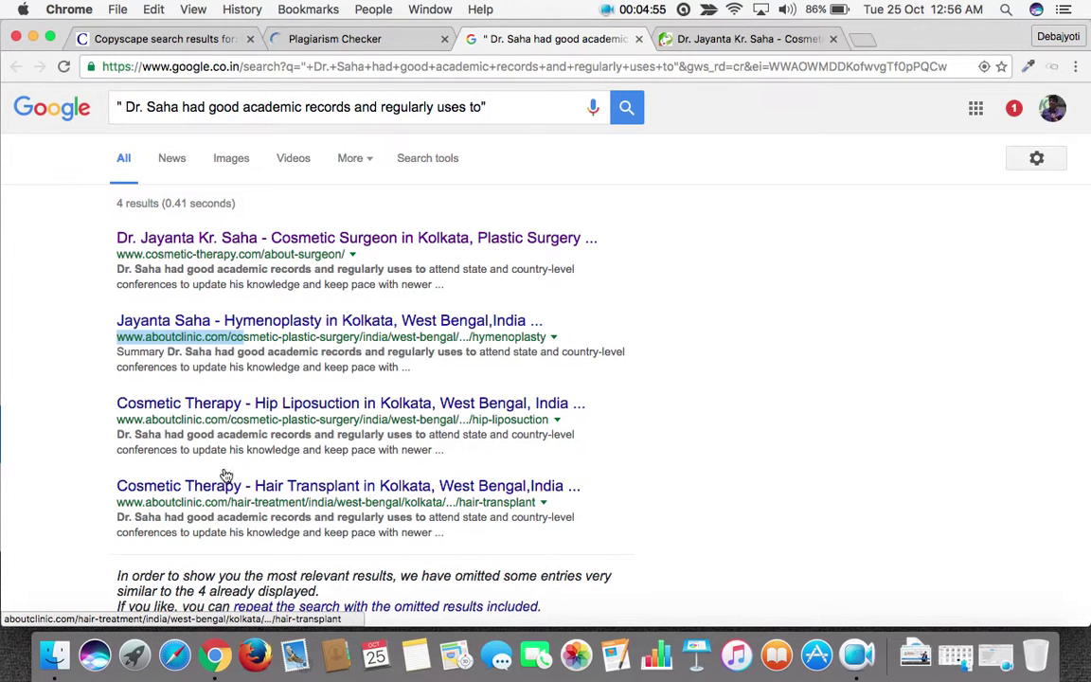
{"action": "left_click", "coordinate": [358, 40]}
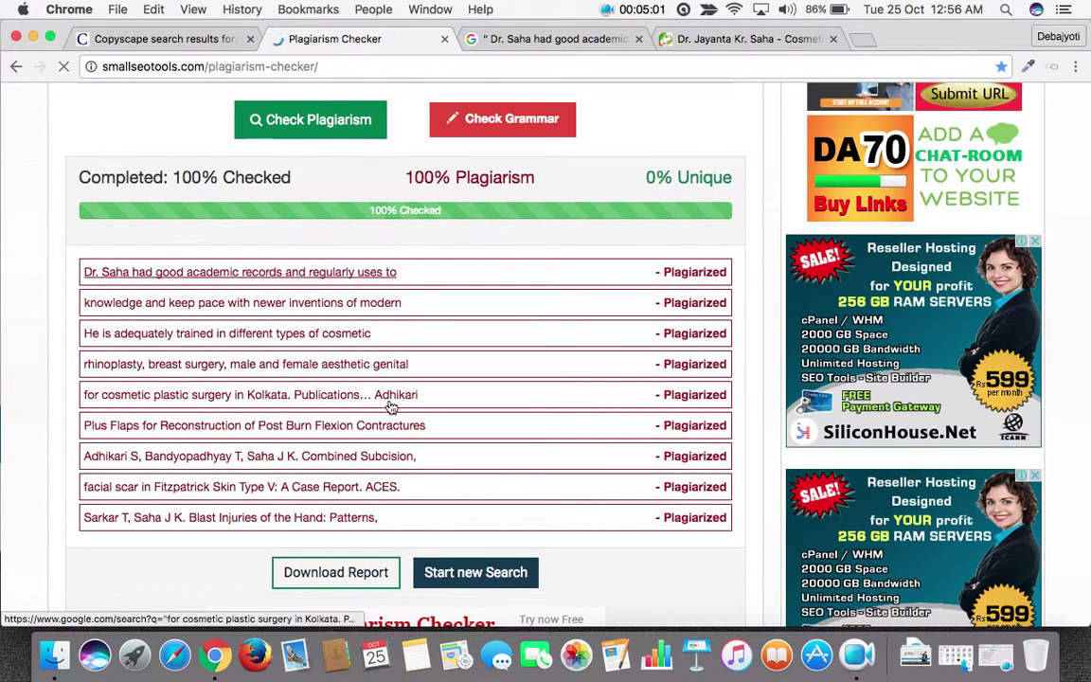
{"action": "scroll", "coordinate": [383, 402], "scroll_direction": "up", "scroll_amount": 3}
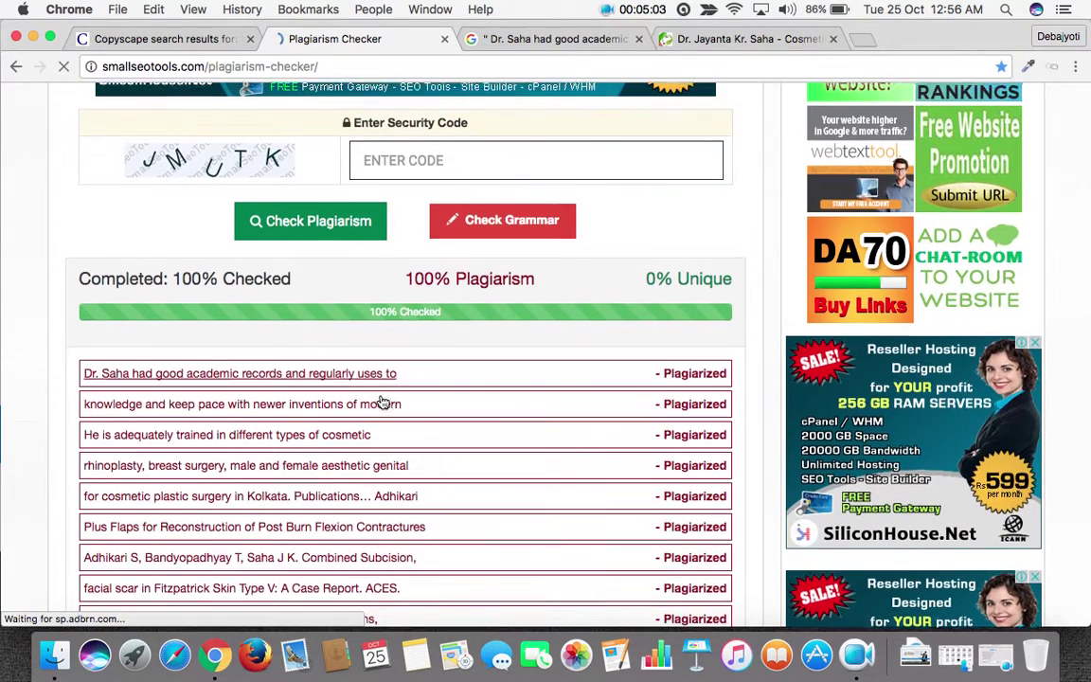